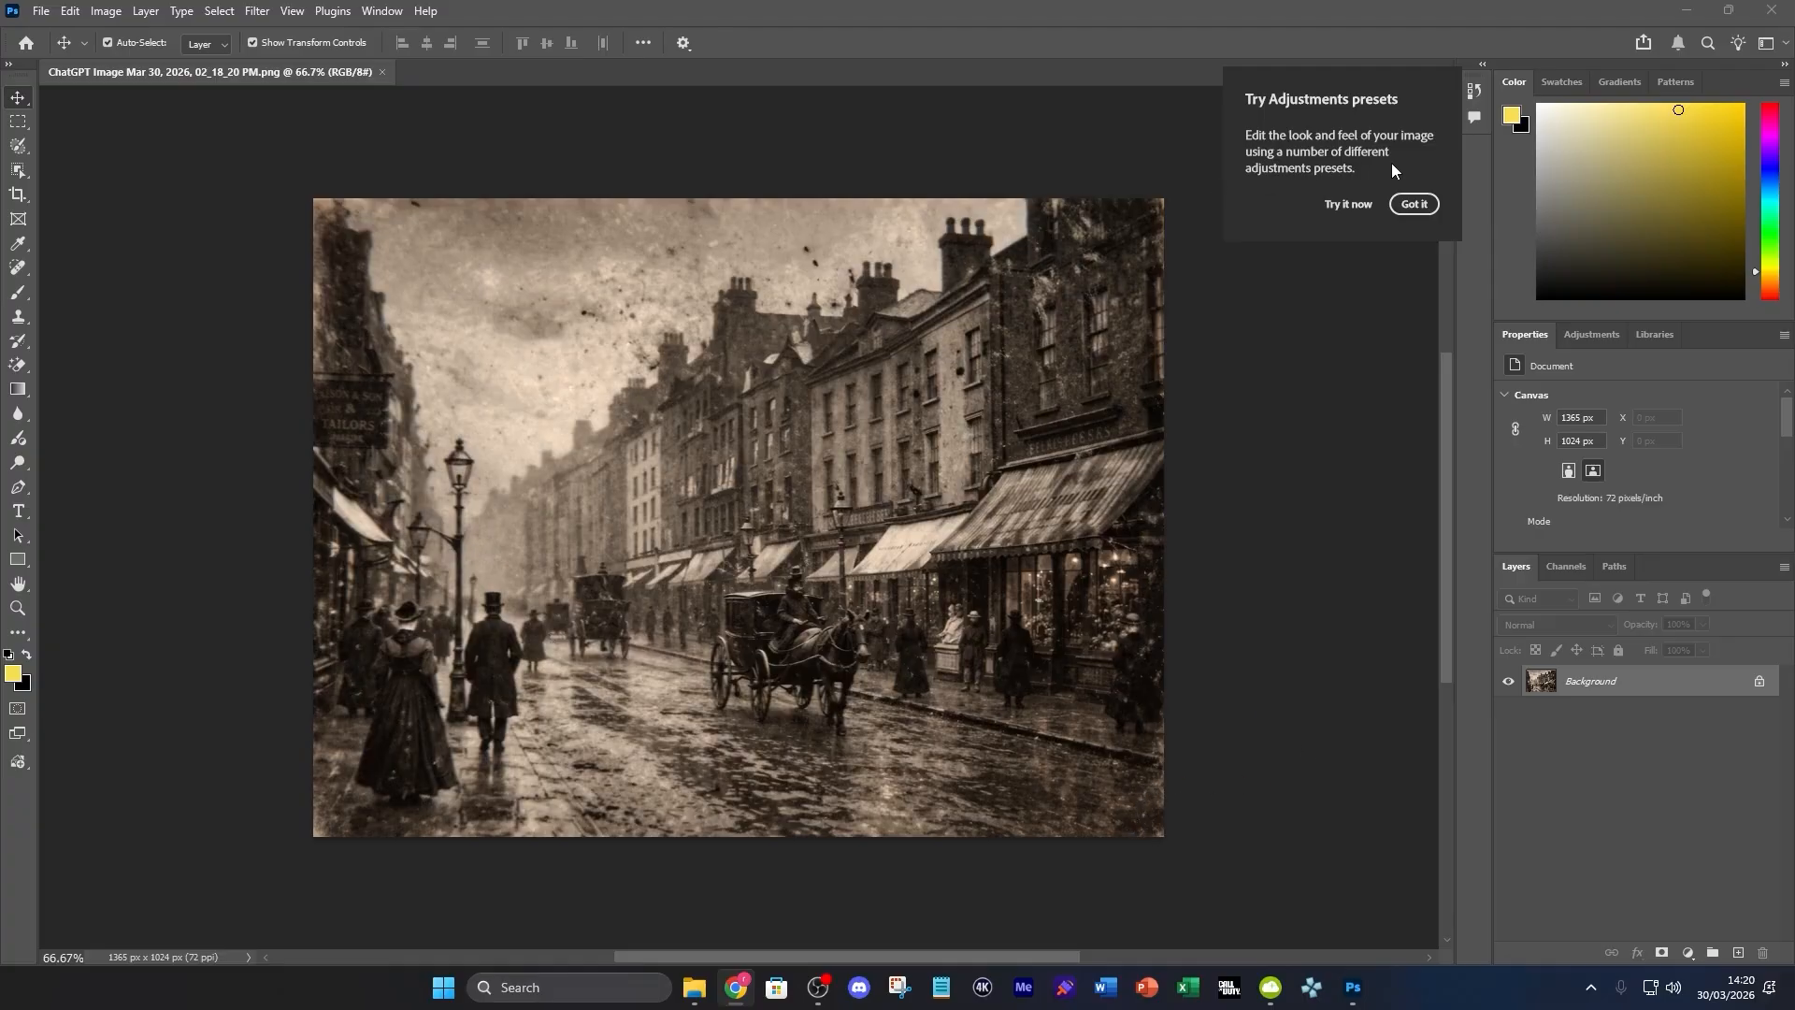
# Dismiss the adjustments presets tip and convert the Background to a normal layer without shifting the image
pyautogui.click(1411, 205)
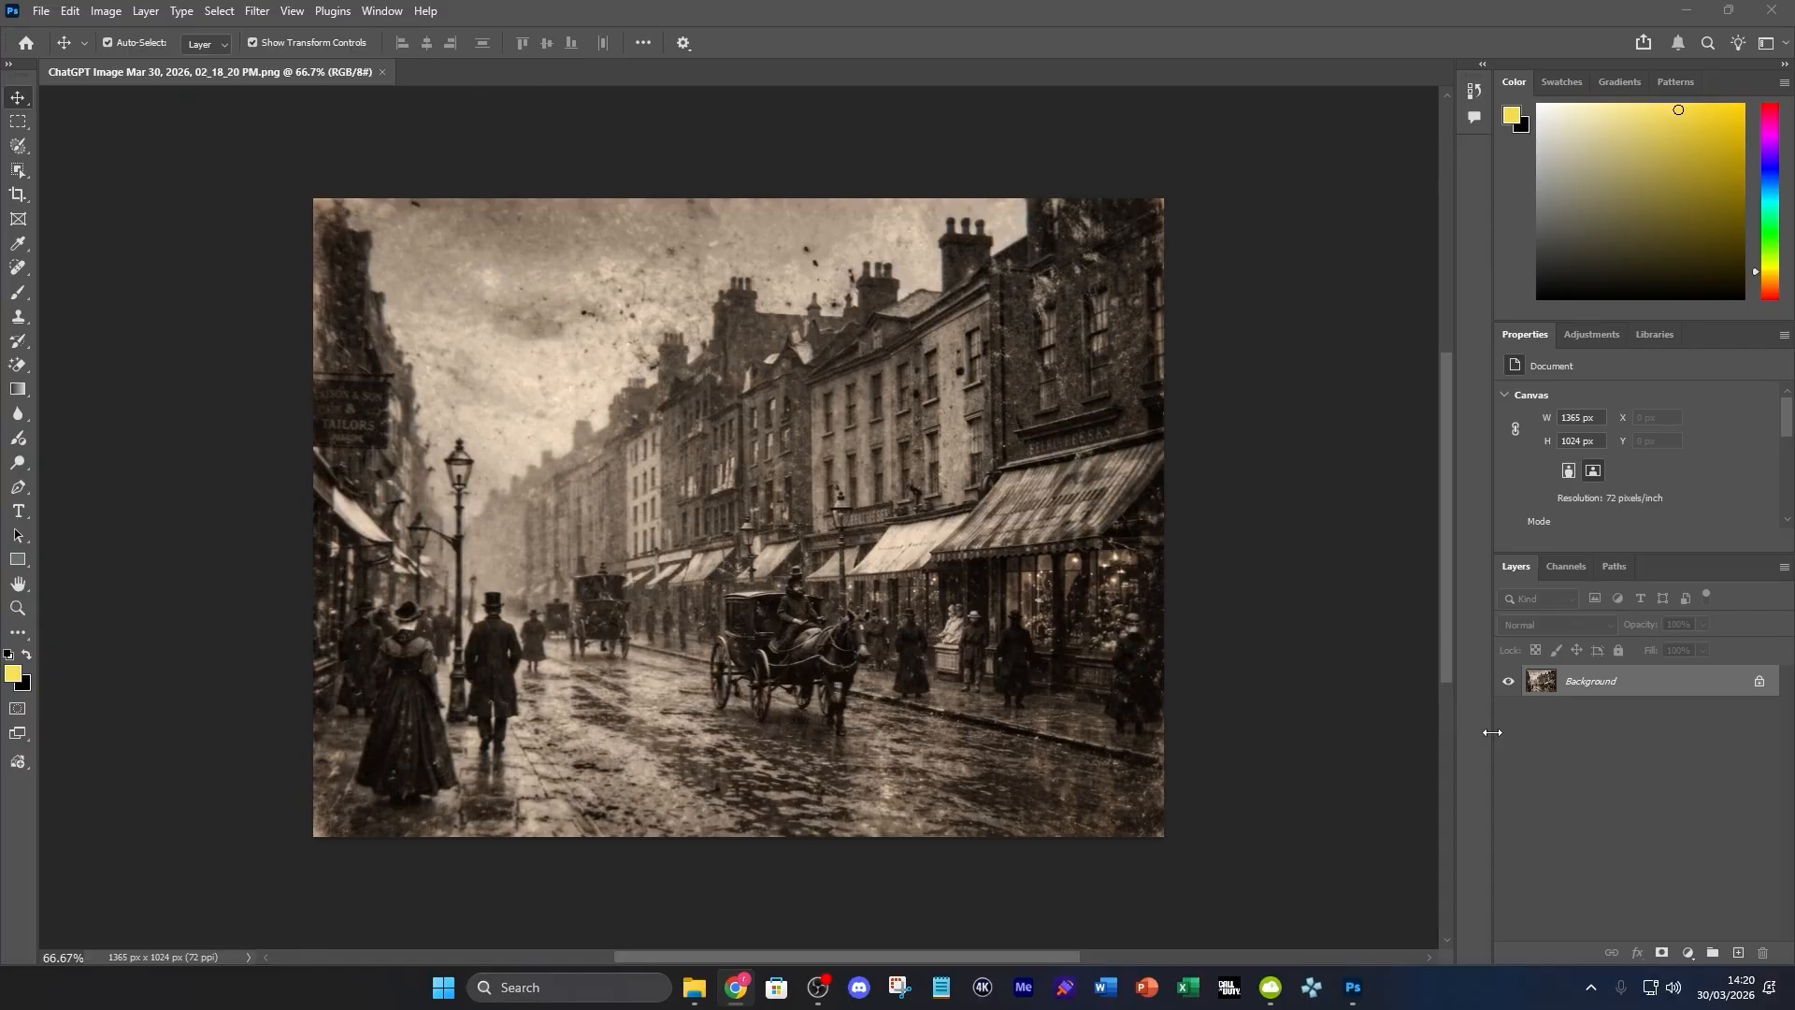
pyautogui.moveTo(815, 580); pyautogui.dragTo(828, 581)
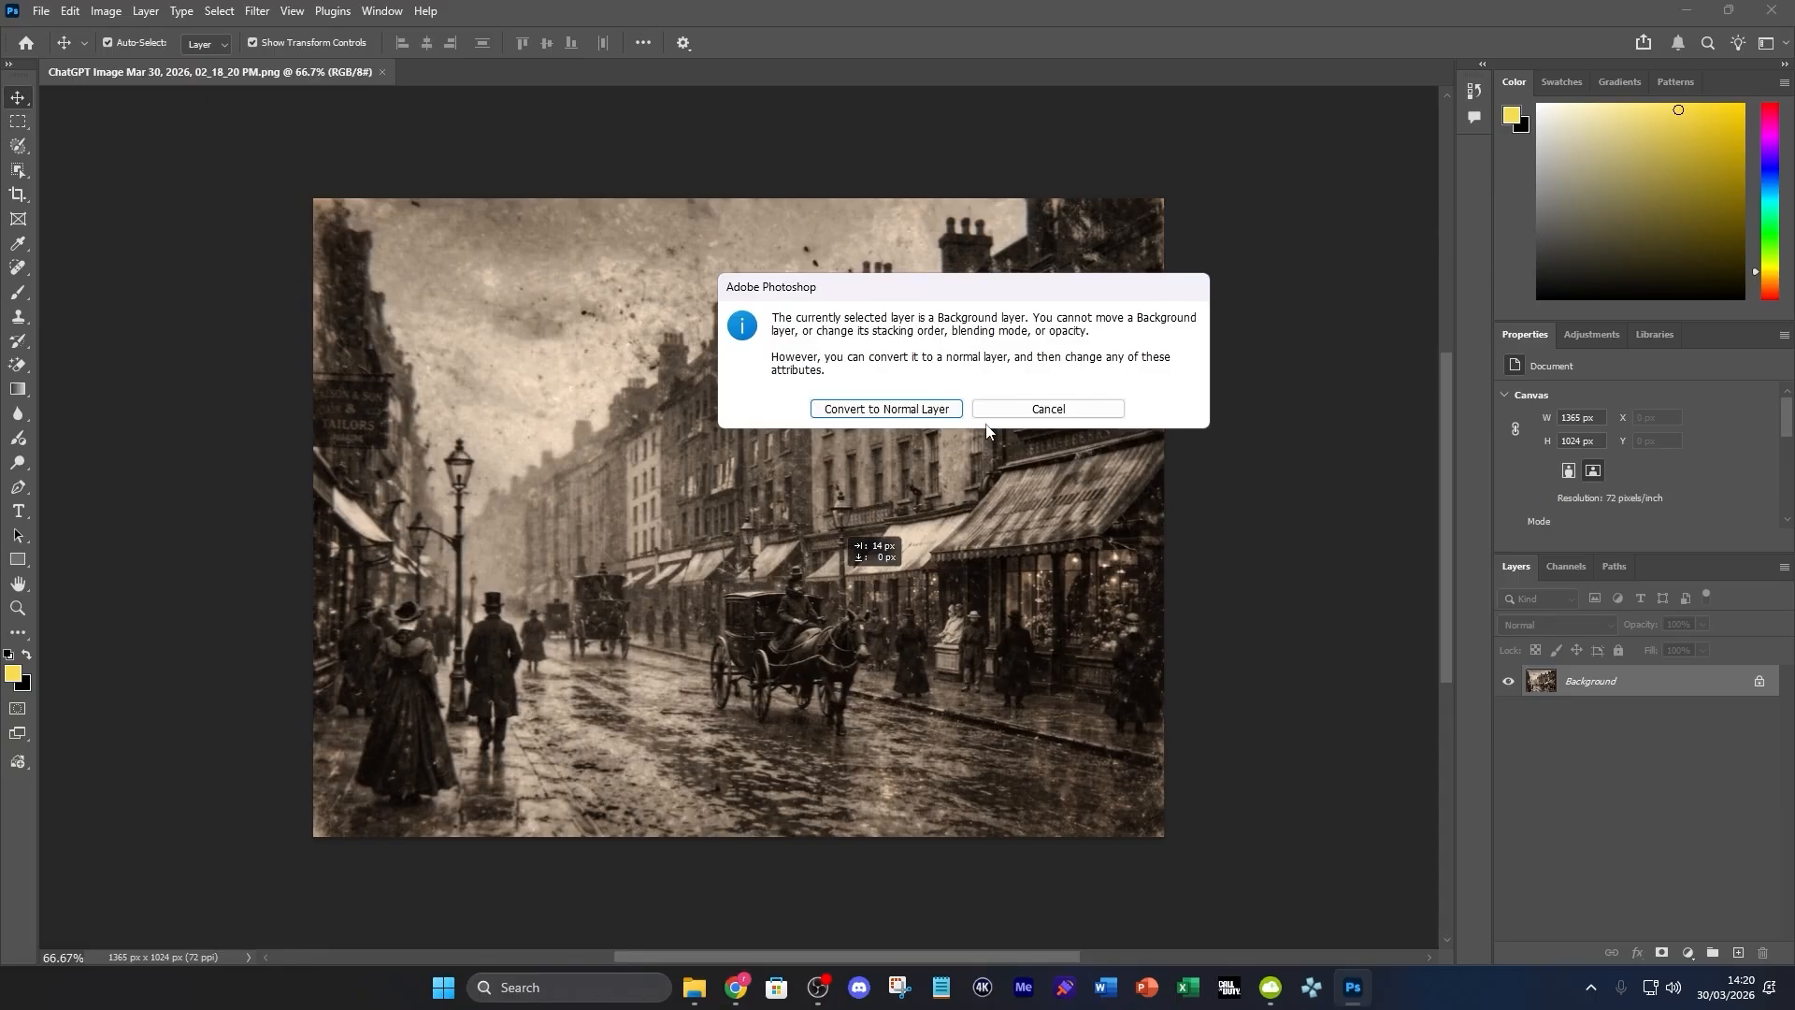
pyautogui.click(912, 410)
pyautogui.hotkey('ctrl', 'z')
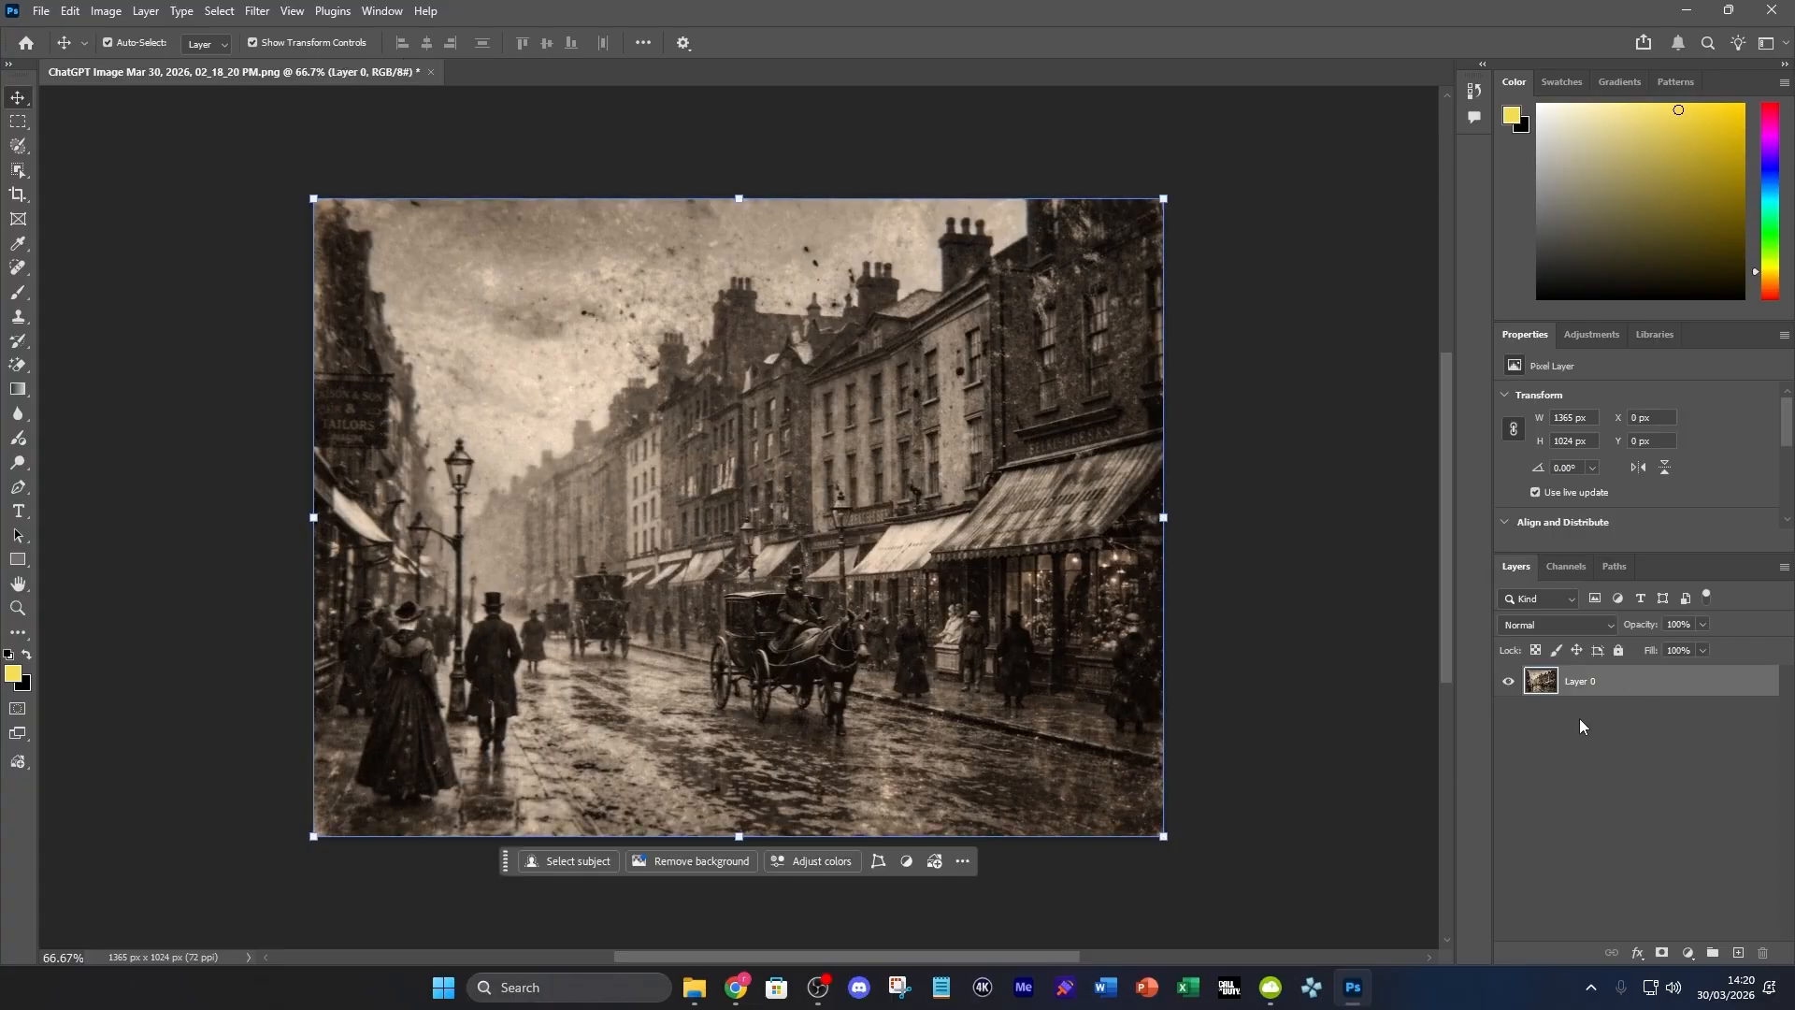
# Run Generative Upscale on the street photo with the Firefly Upscaler model at 2x scale
pyautogui.click(105, 12)
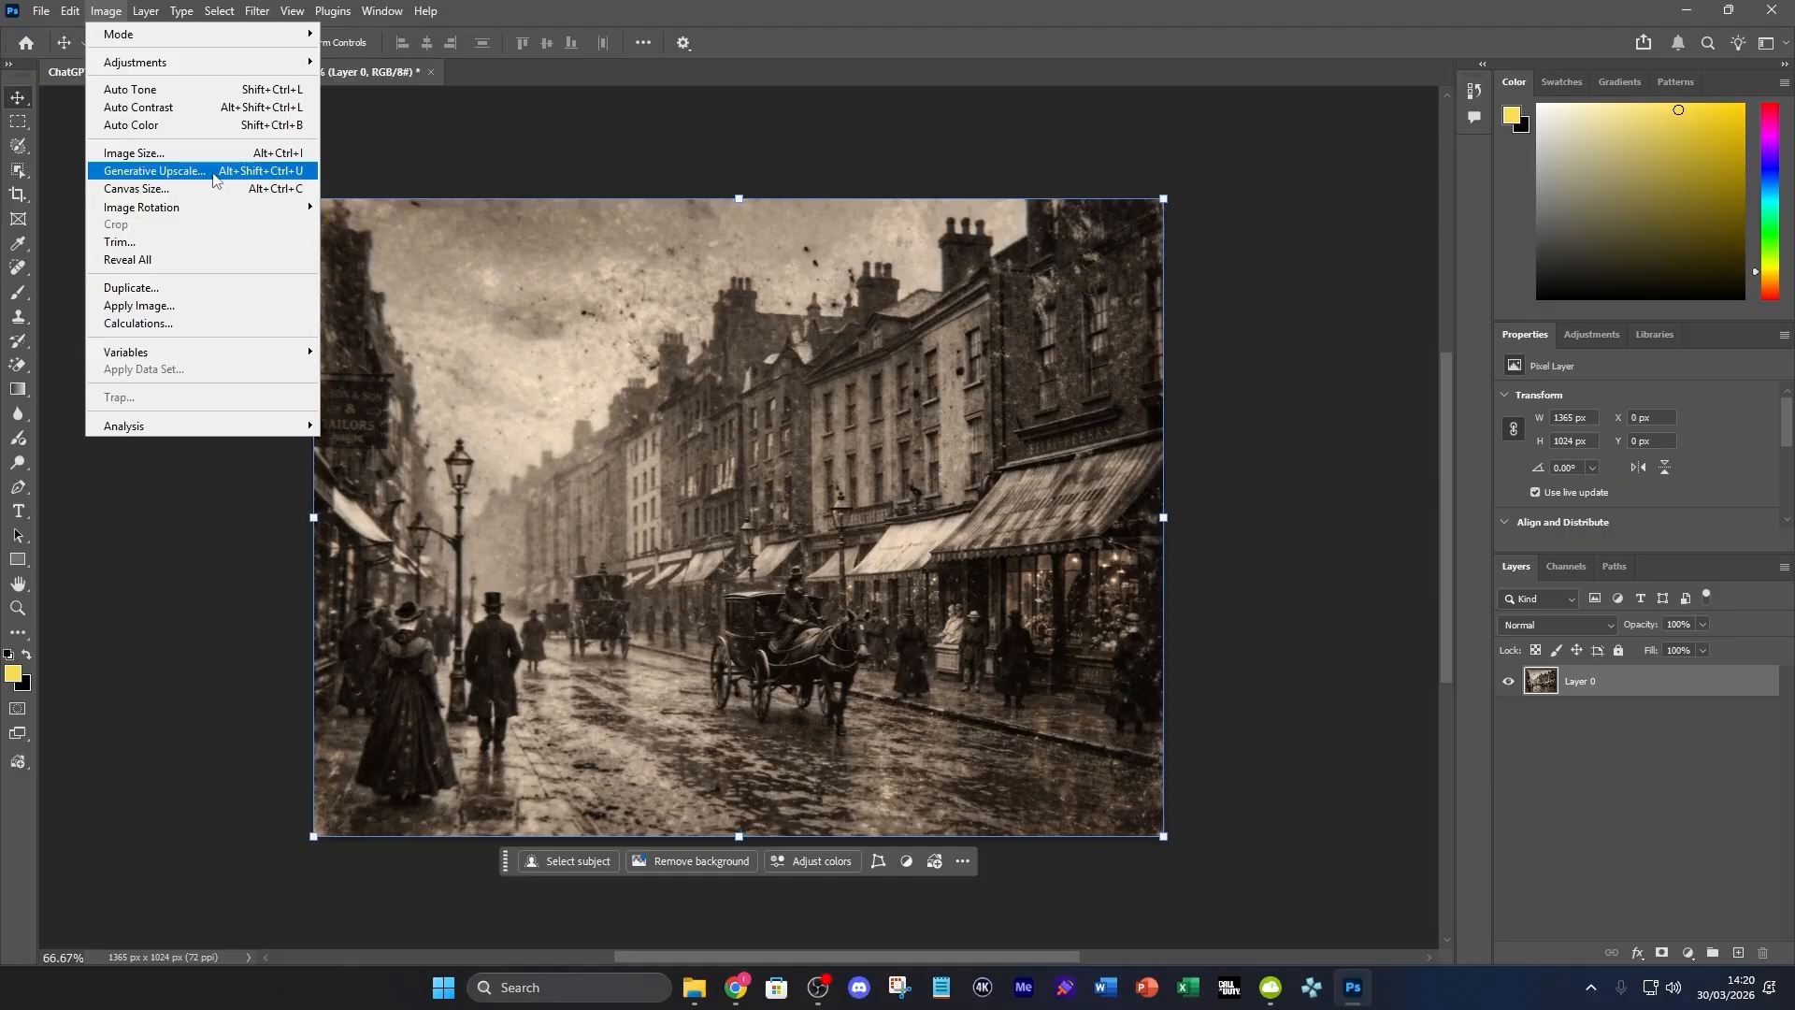
pyautogui.click(214, 175)
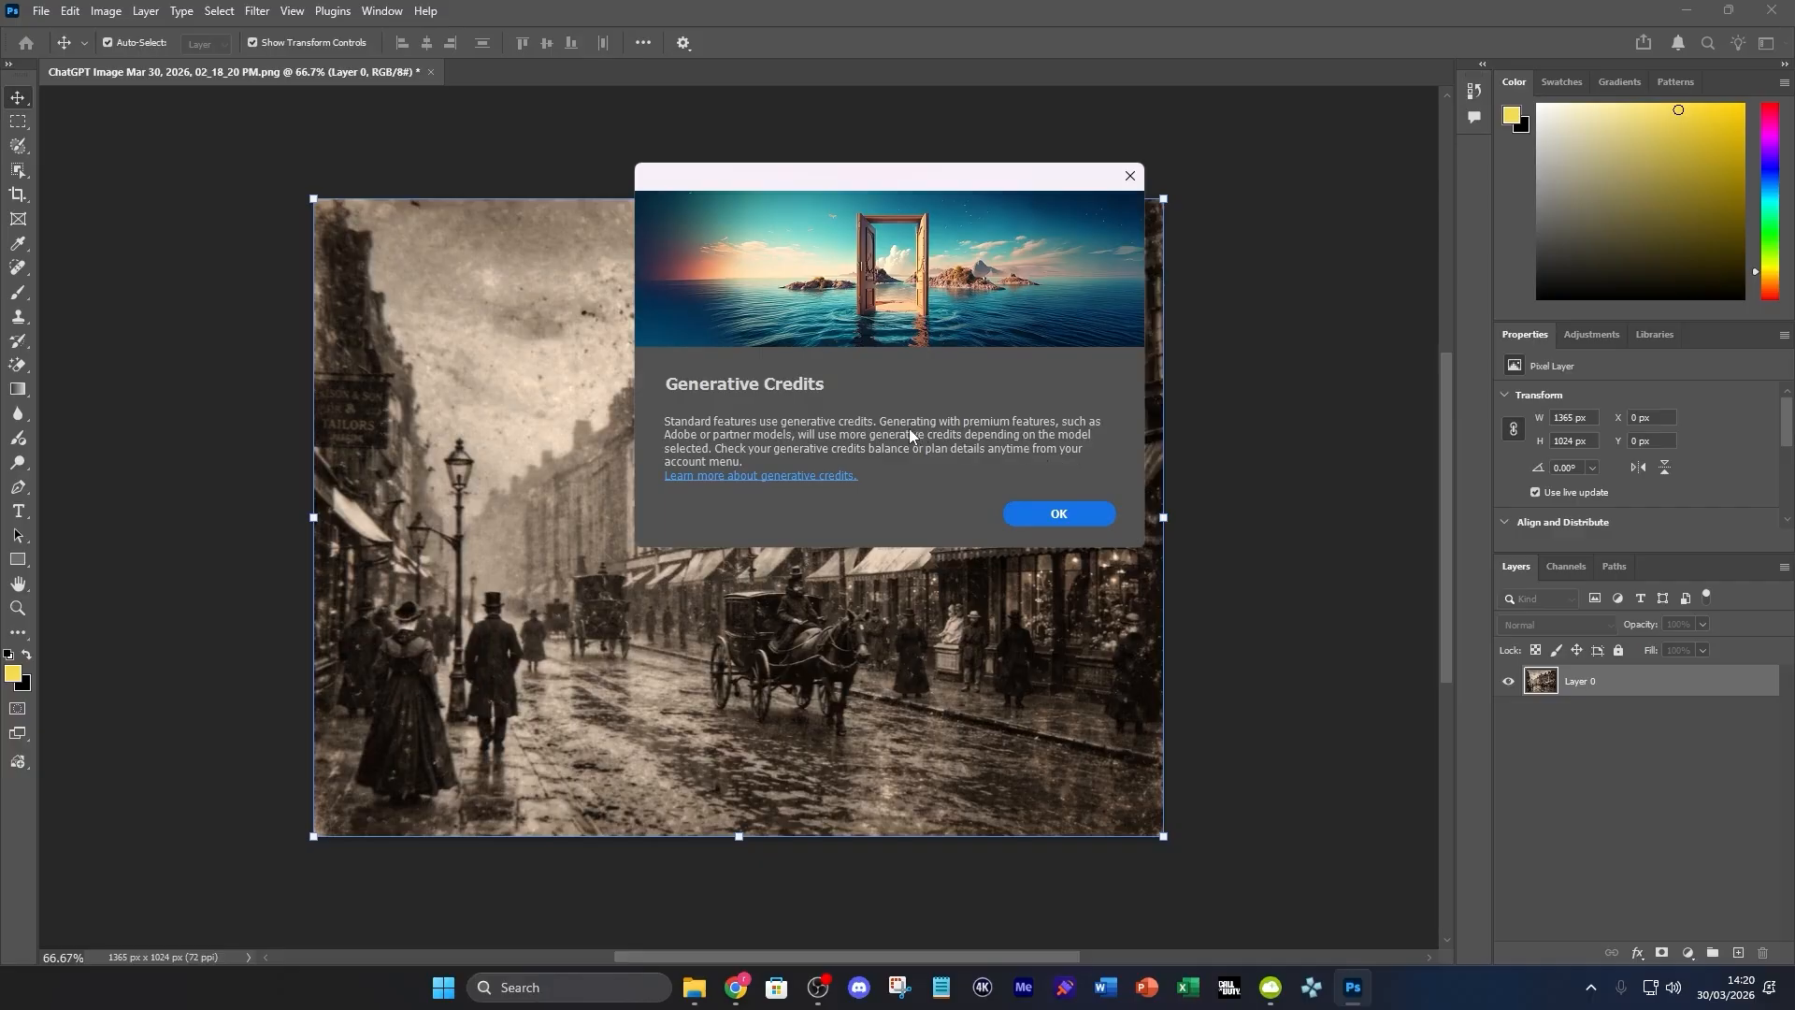
pyautogui.click(1029, 513)
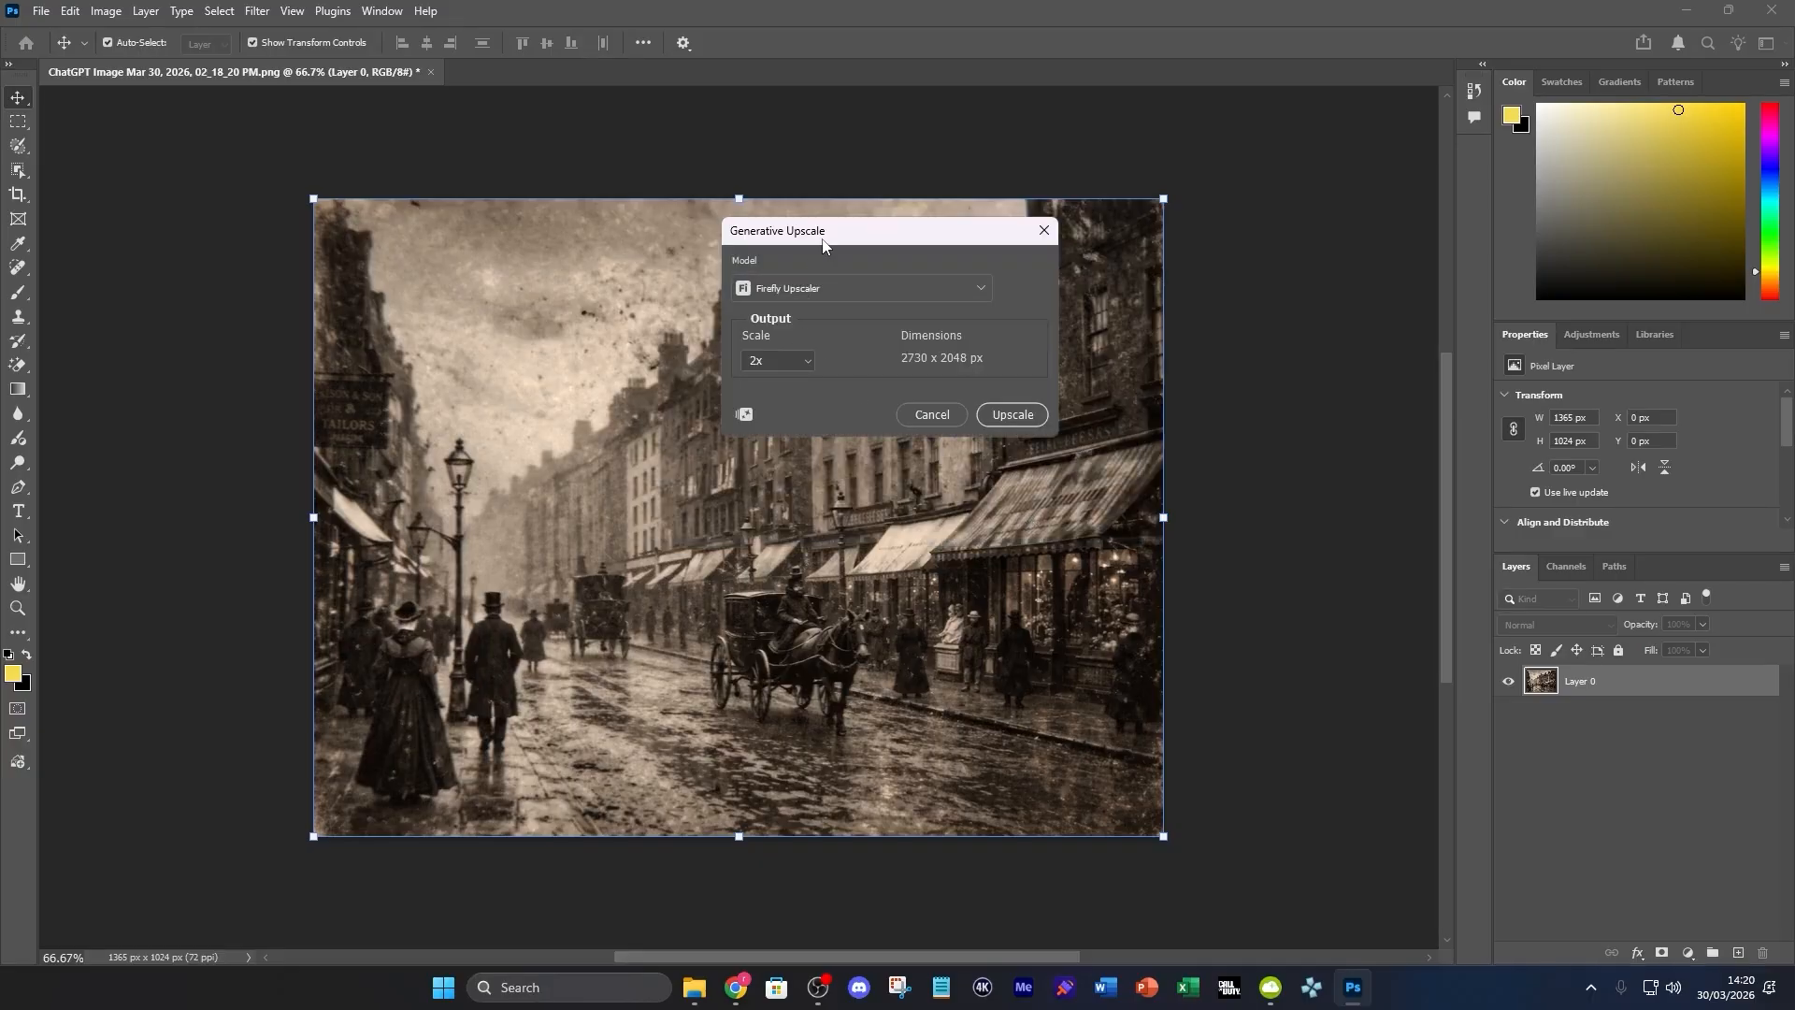
pyautogui.moveTo(827, 233); pyautogui.dragTo(1272, 273)
pyautogui.click(1275, 329)
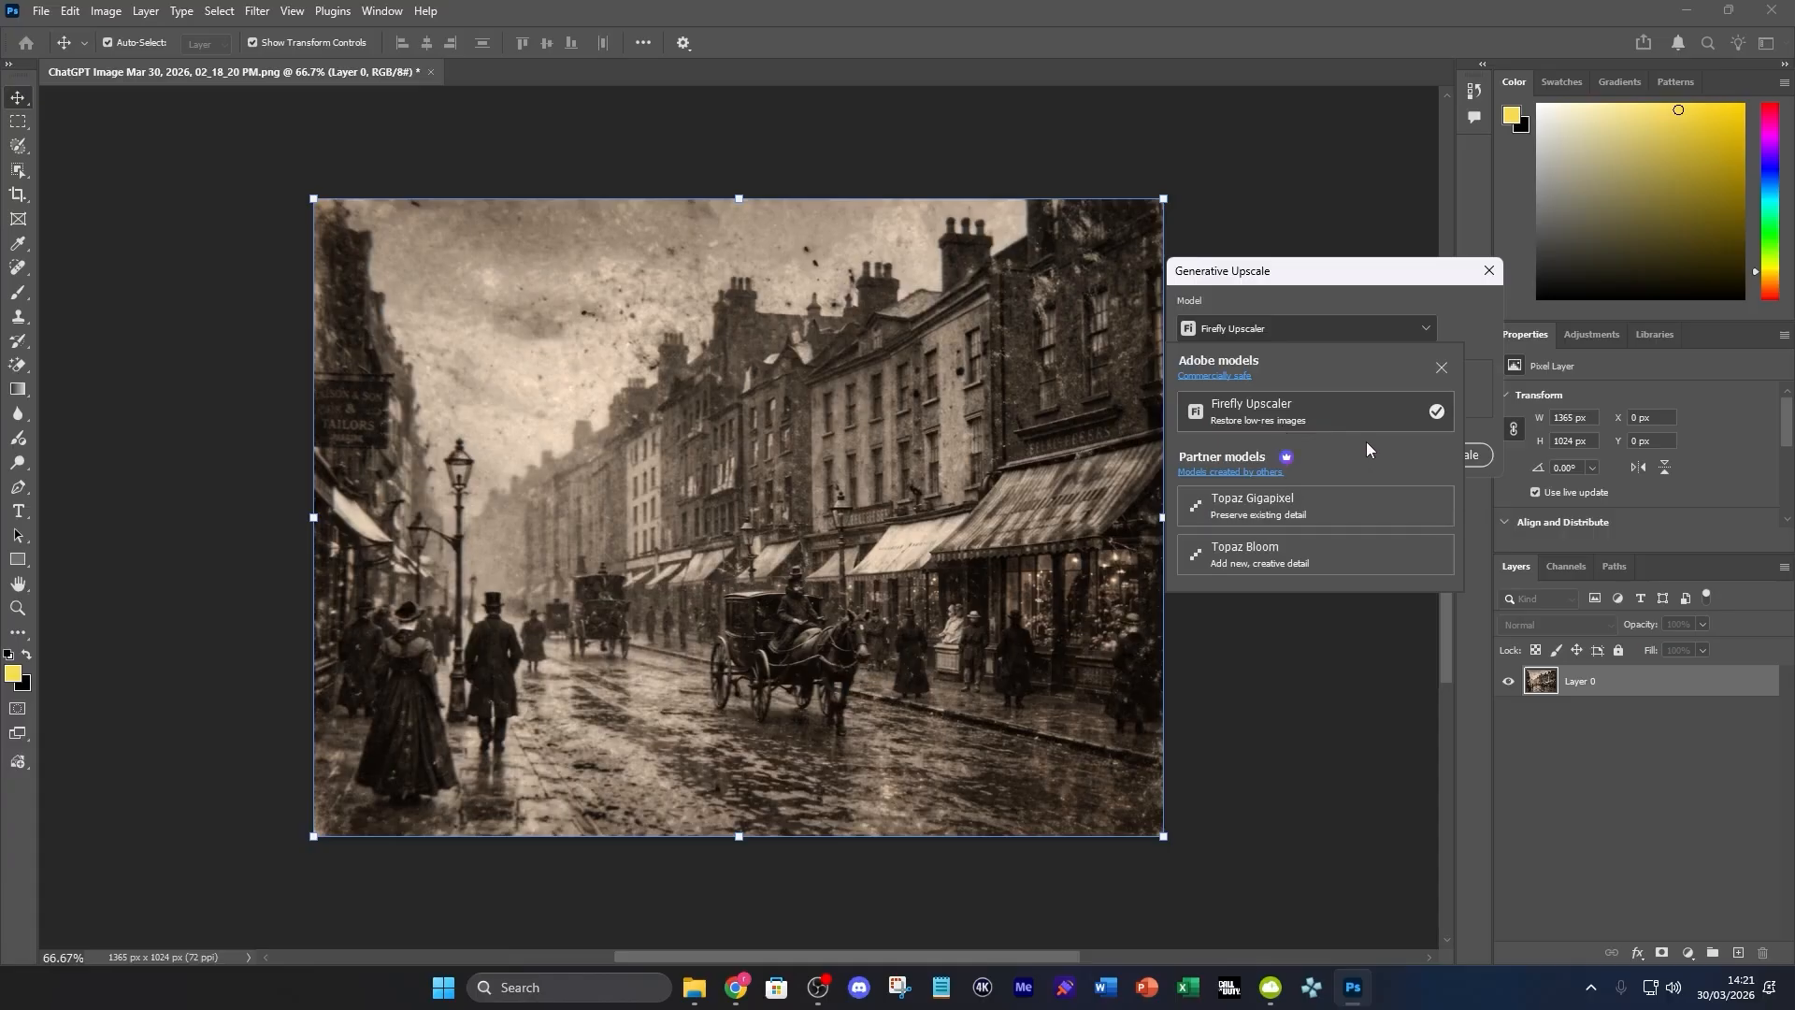
pyautogui.click(1347, 422)
pyautogui.click(1238, 402)
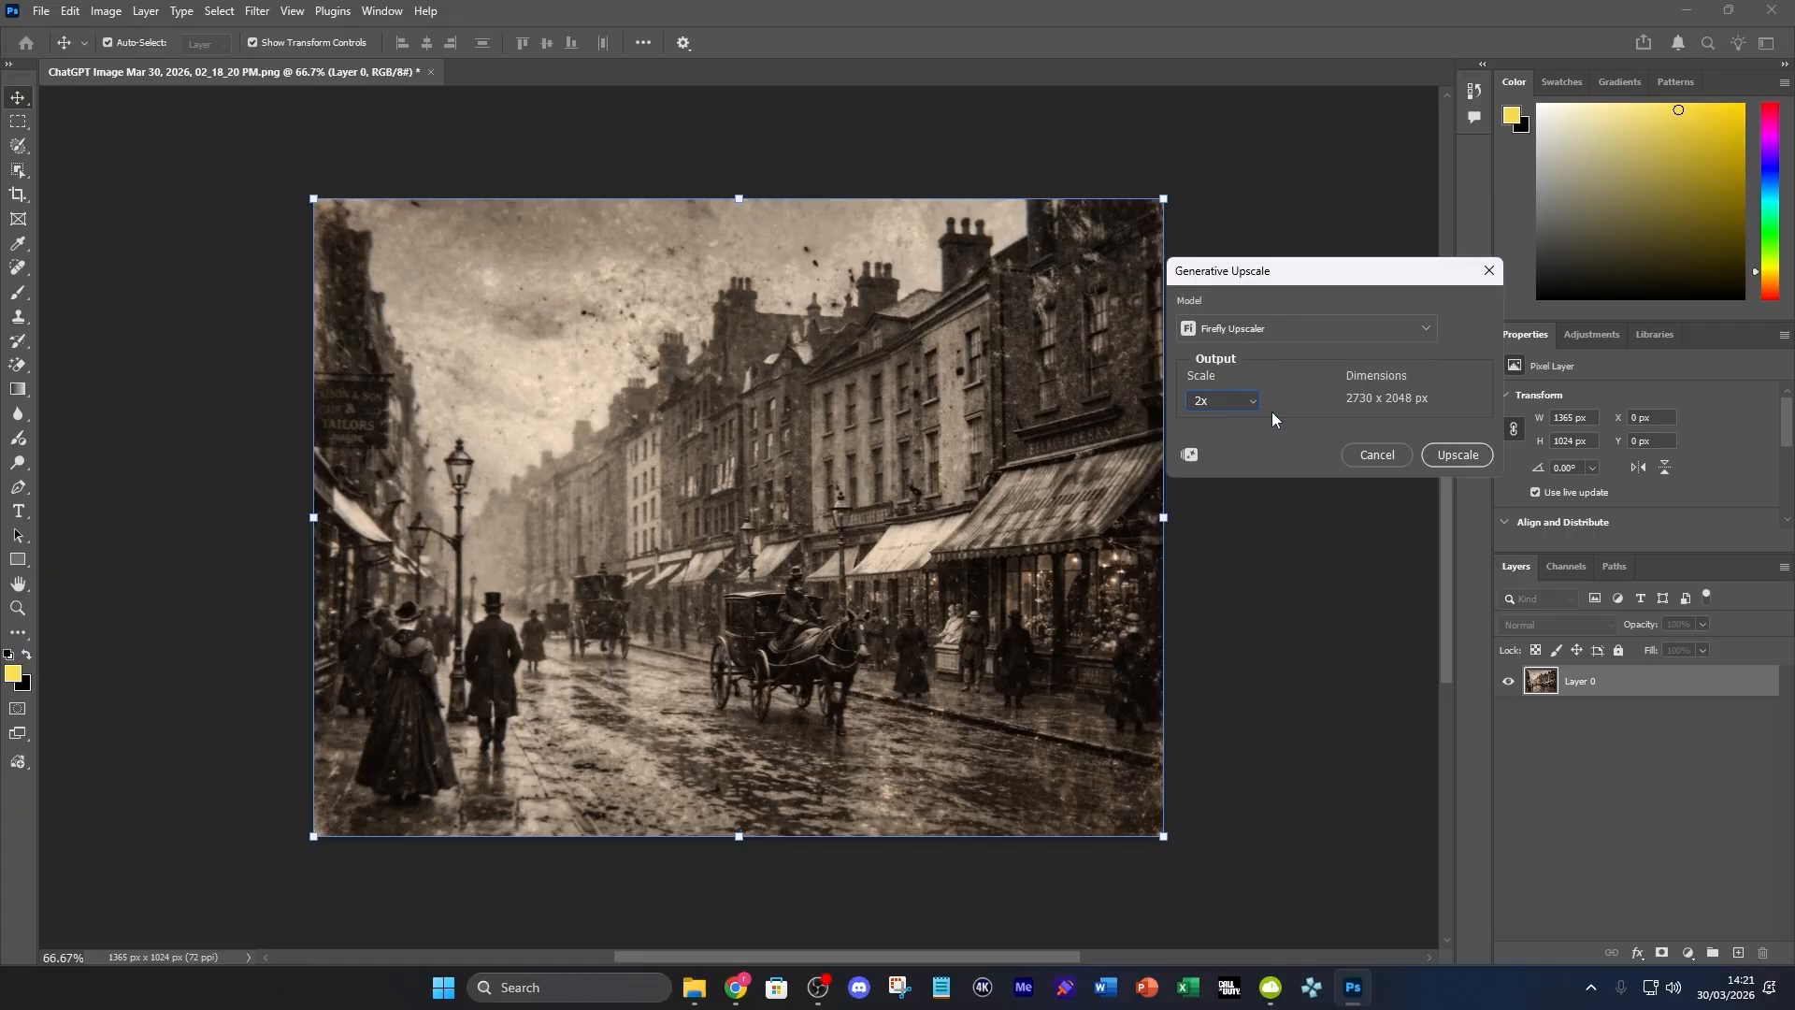
pyautogui.click(1485, 456)
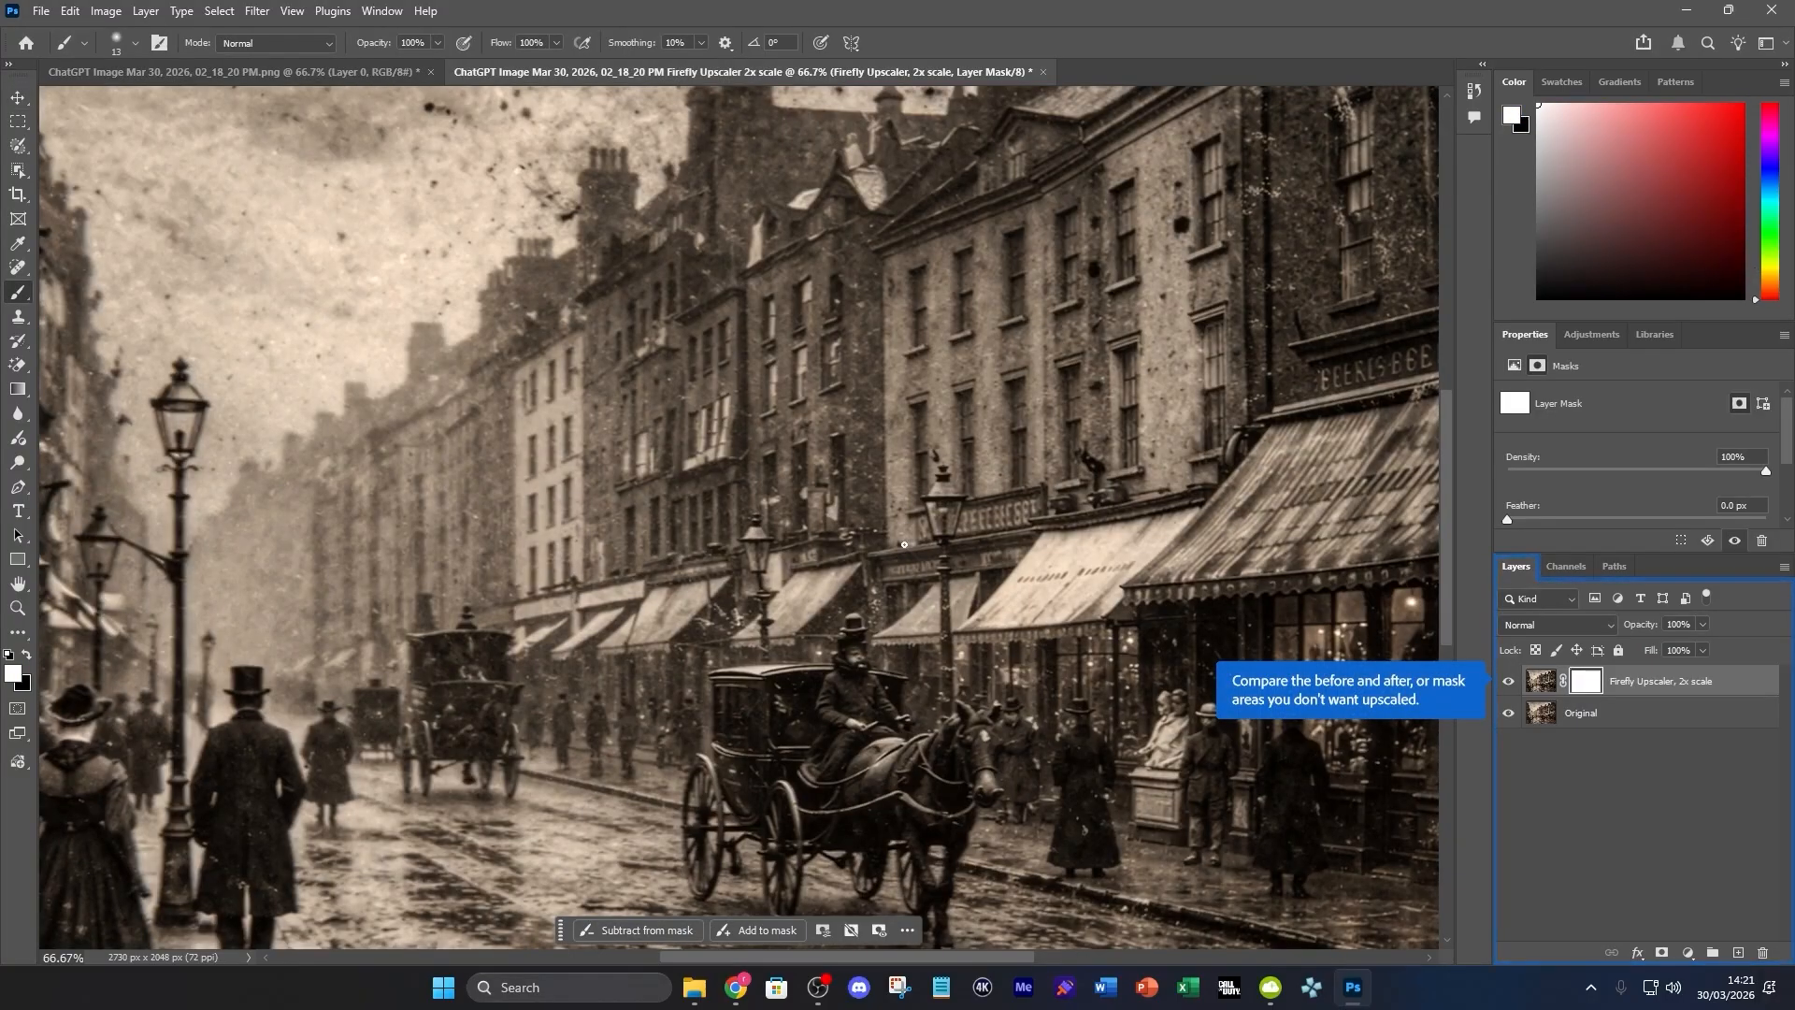
# Compare the Firefly Upscaler result with the original by toggling its layer's visibility and inspecting the whole street scene
pyautogui.scroll(-5, 904, 544)
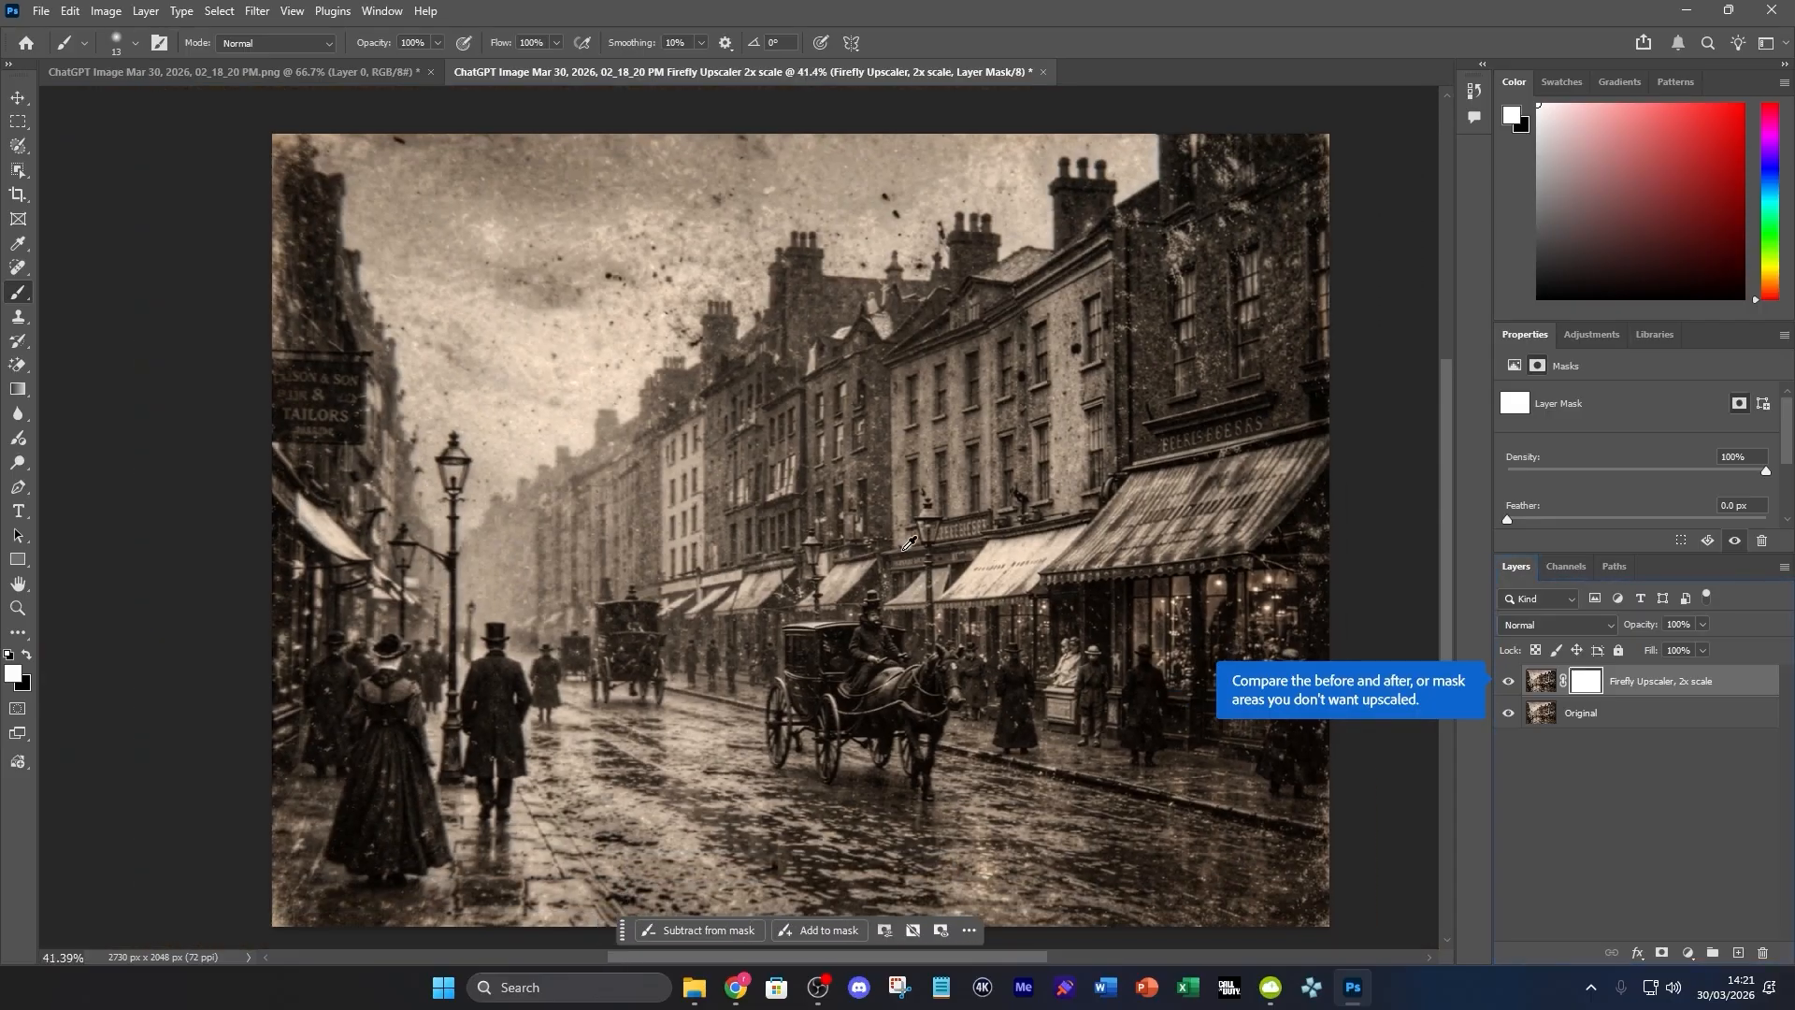
pyautogui.scroll(-2, 904, 544)
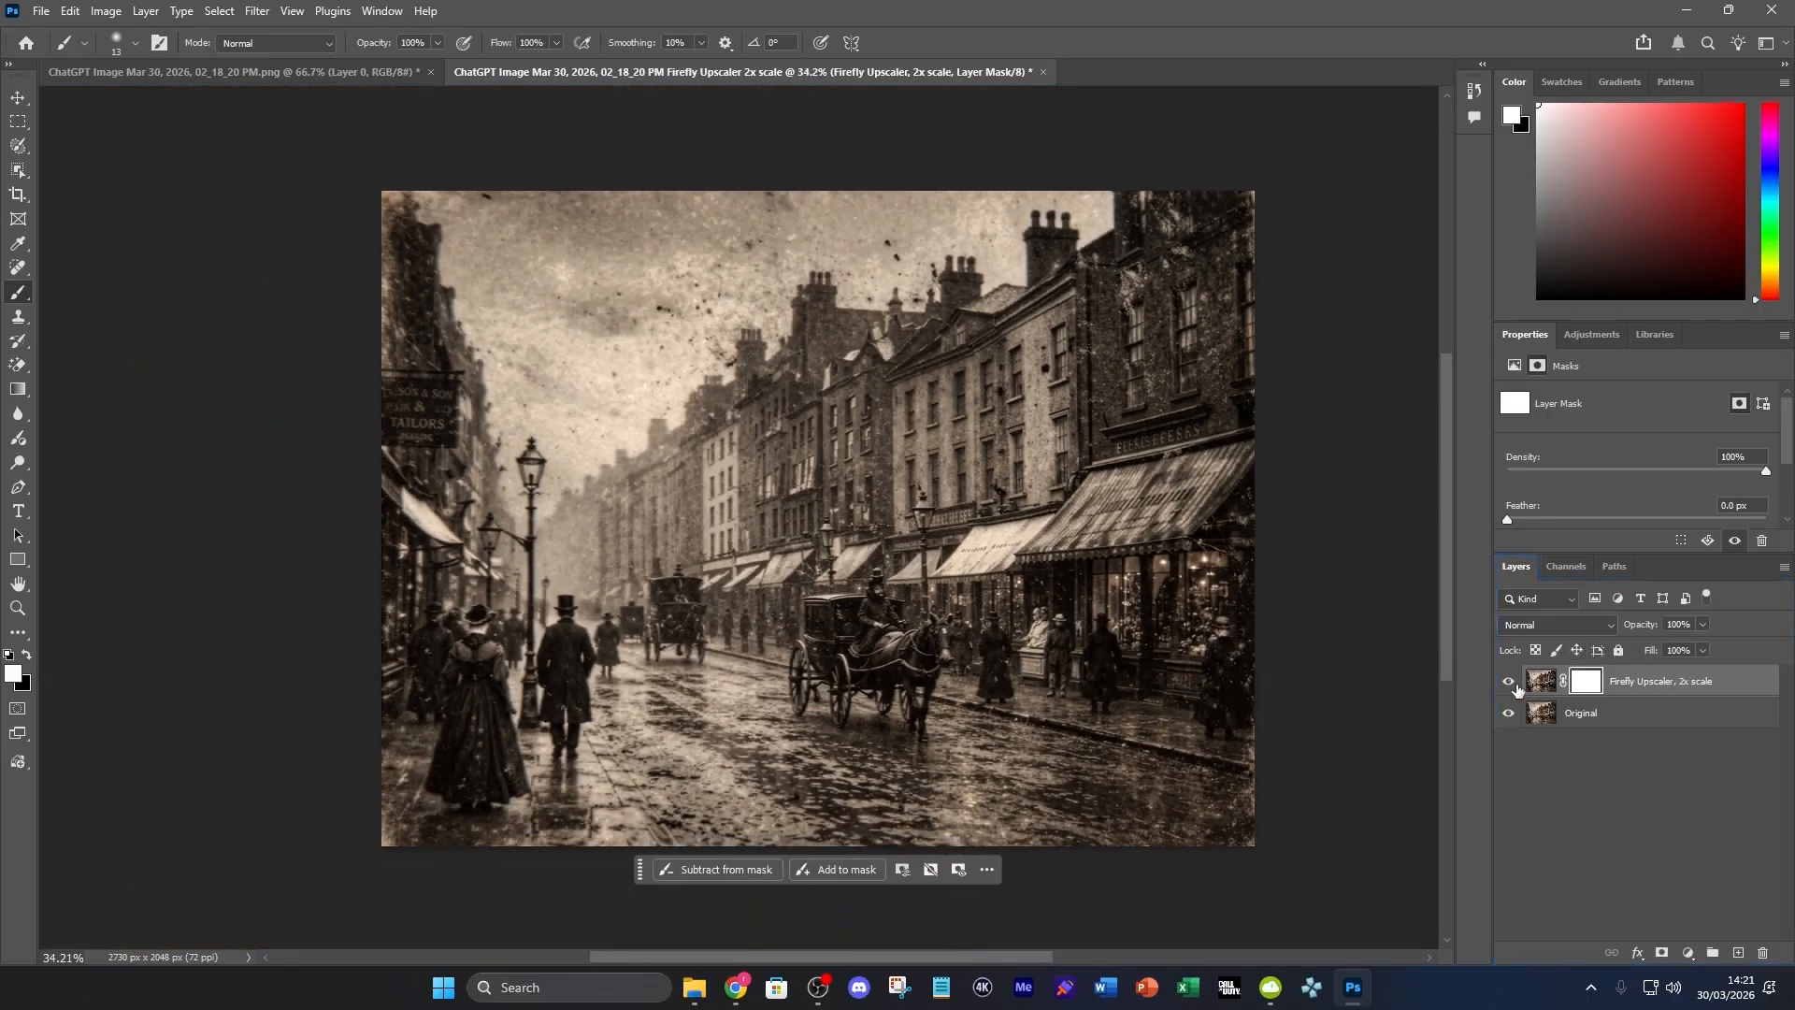
pyautogui.click(1509, 682)
pyautogui.click(1511, 684)
pyautogui.click(1511, 684)
pyautogui.click(1511, 685)
pyautogui.scroll(1, 816, 664)
pyautogui.scroll(1, 816, 664)
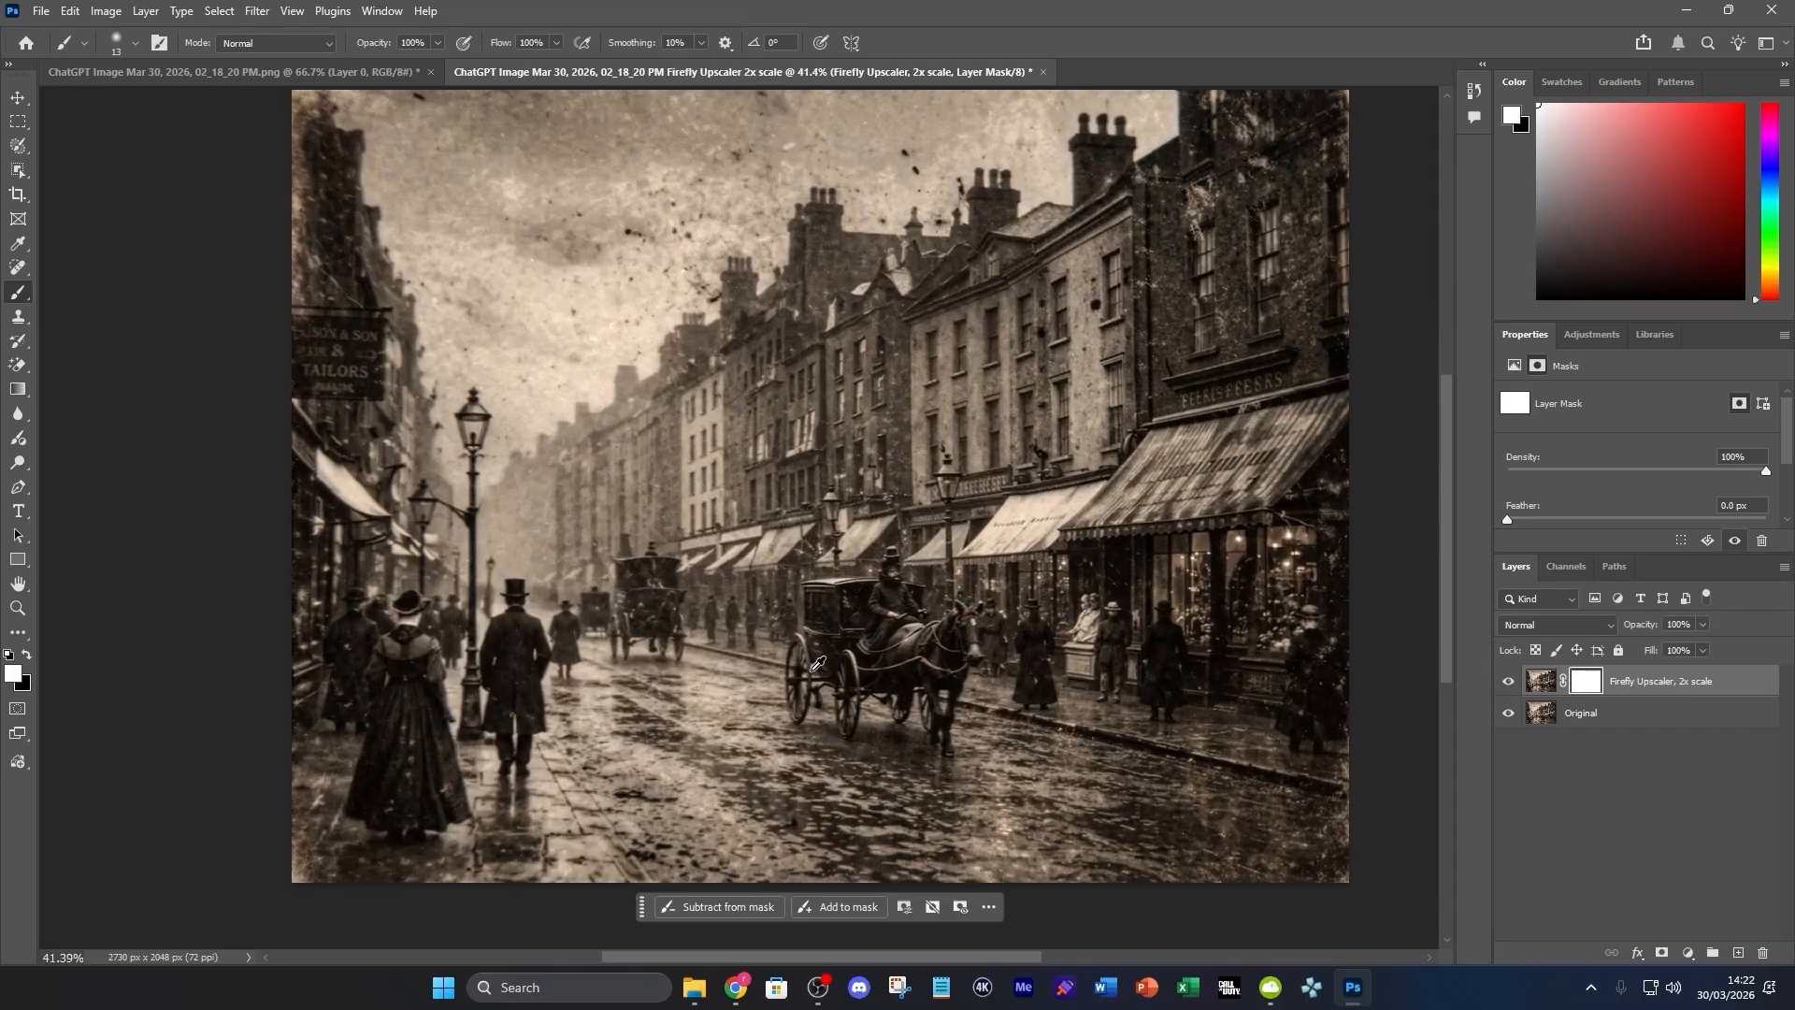
pyautogui.scroll(-2, 1038, 598)
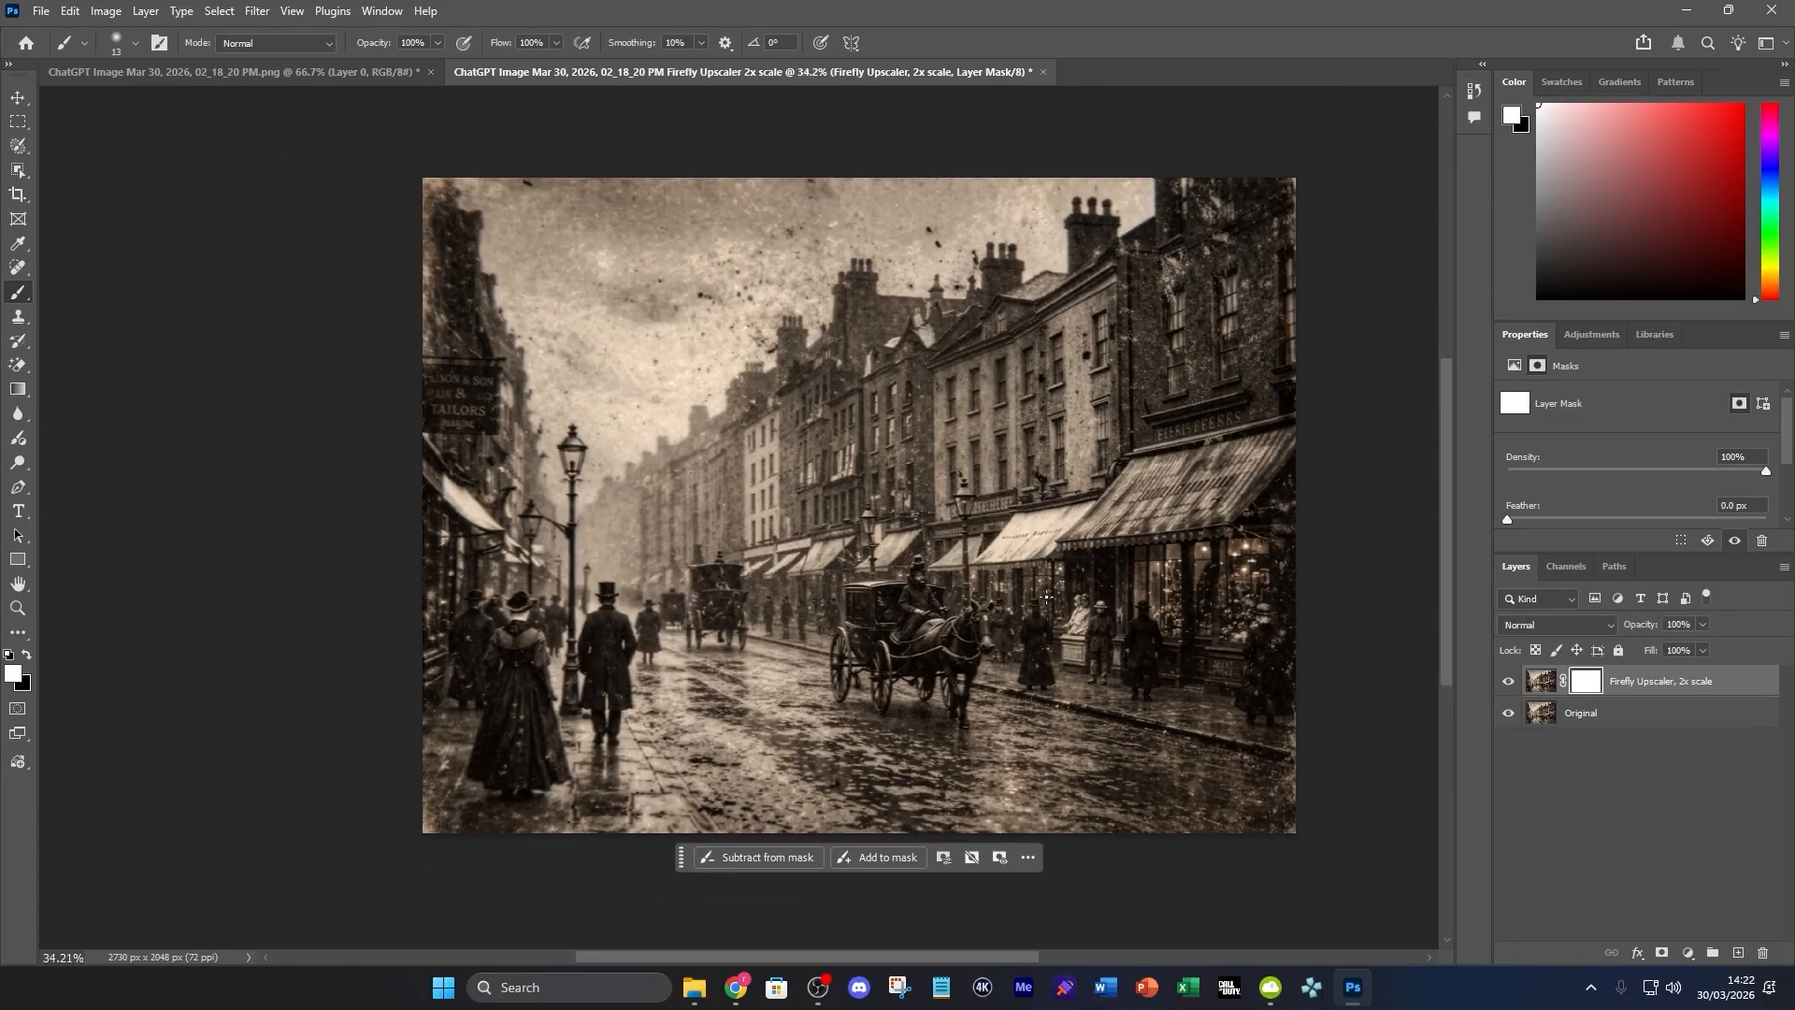
# Hide the Firefly Upscaler layer and upscale the Original layer with Topaz Gigapixel at 2x, with Face recovery on, accepting the partner-model terms
pyautogui.click(1508, 681)
pyautogui.click(1638, 713)
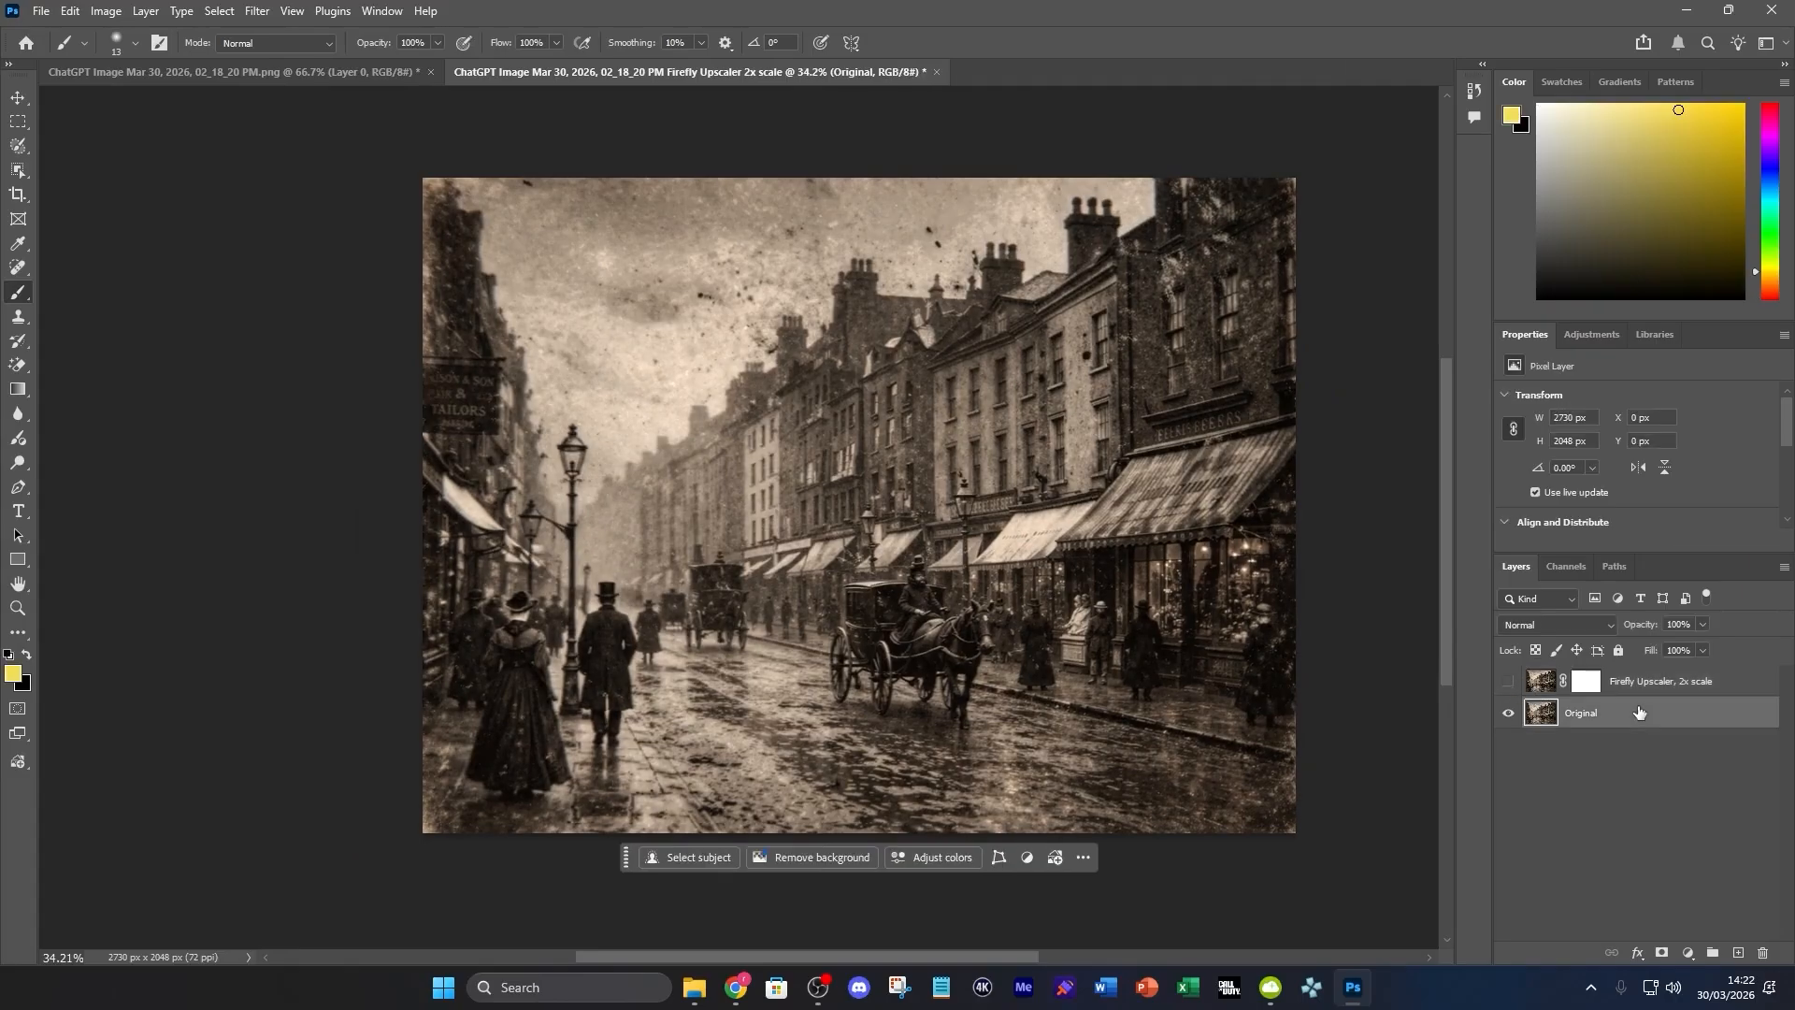
pyautogui.click(107, 11)
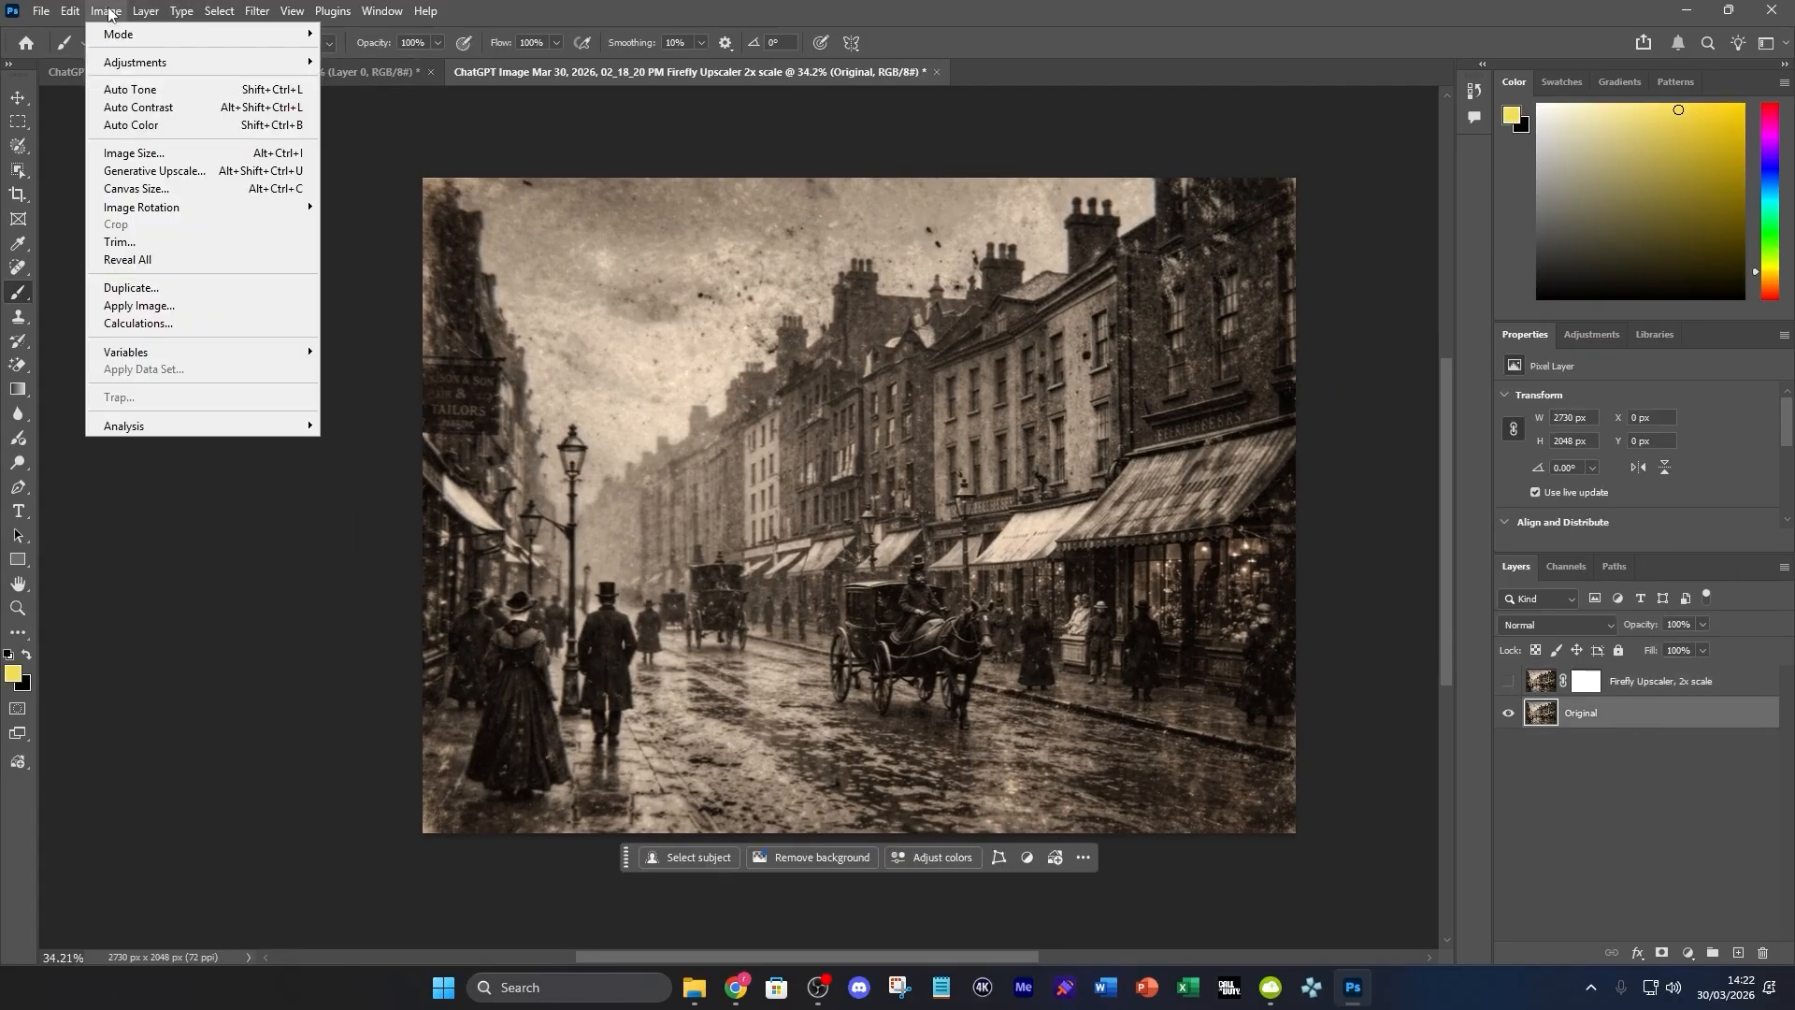
pyautogui.click(150, 171)
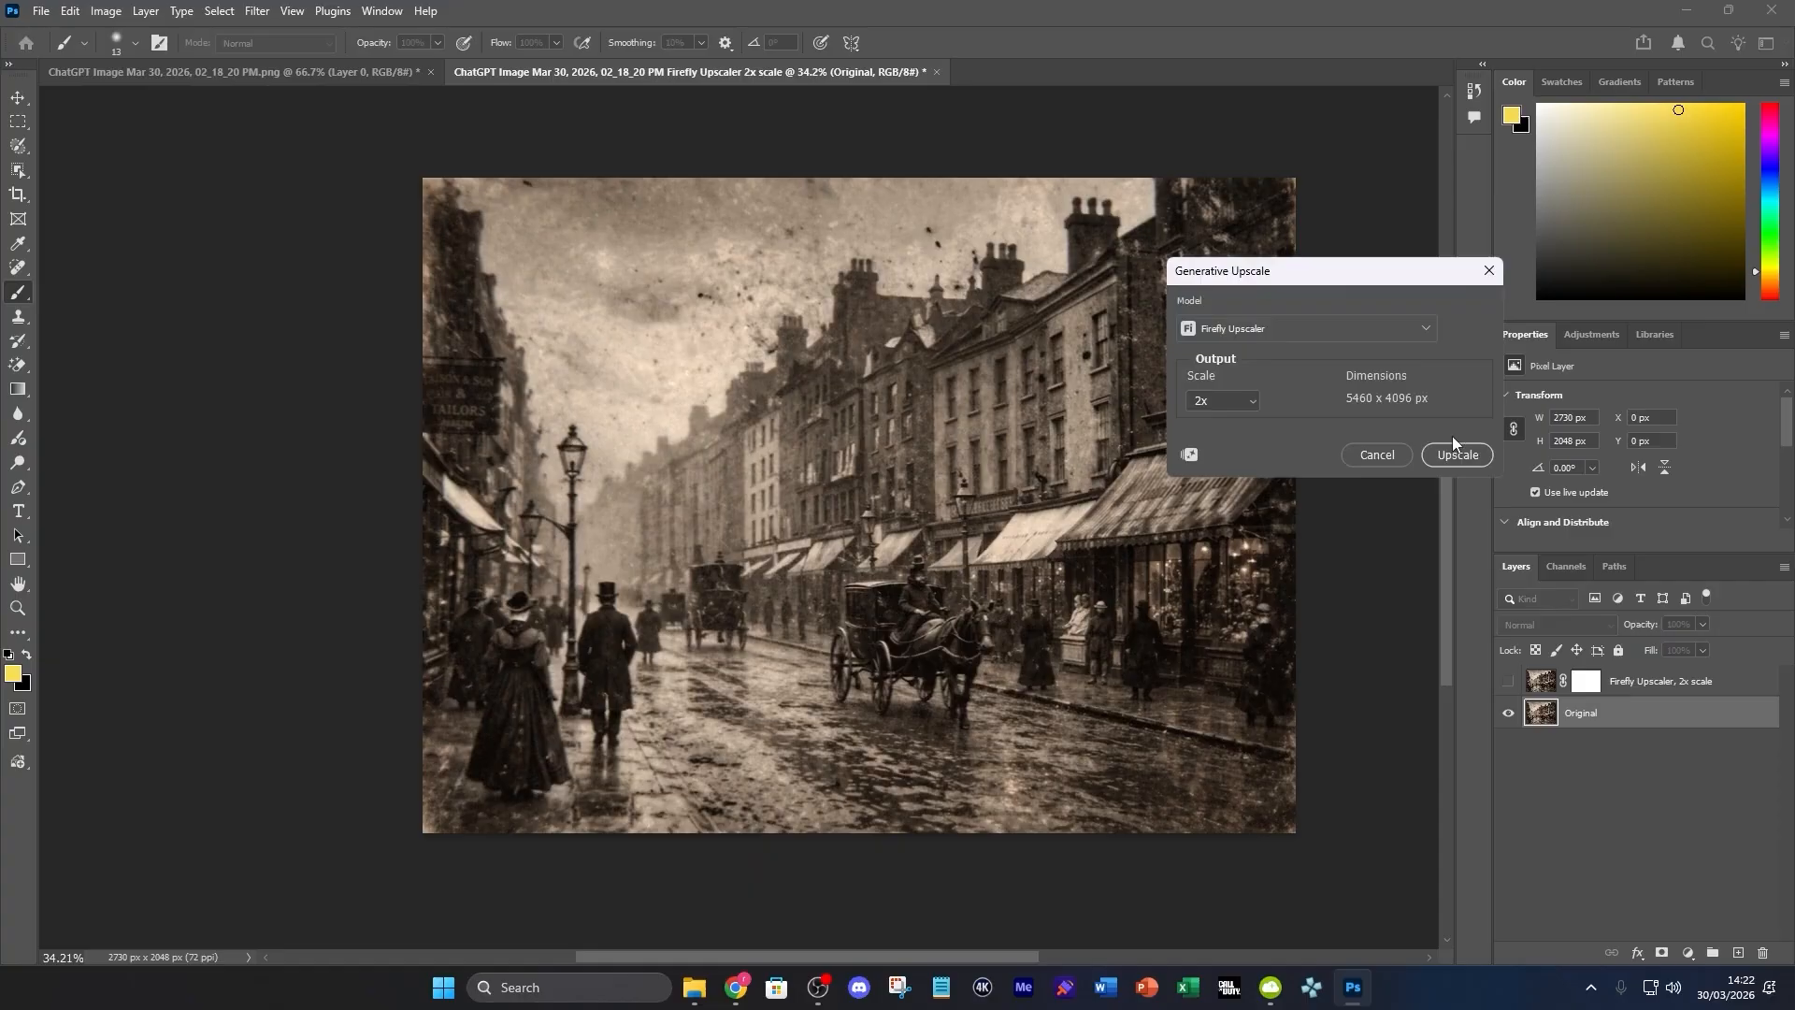
pyautogui.click(1278, 329)
pyautogui.click(1296, 506)
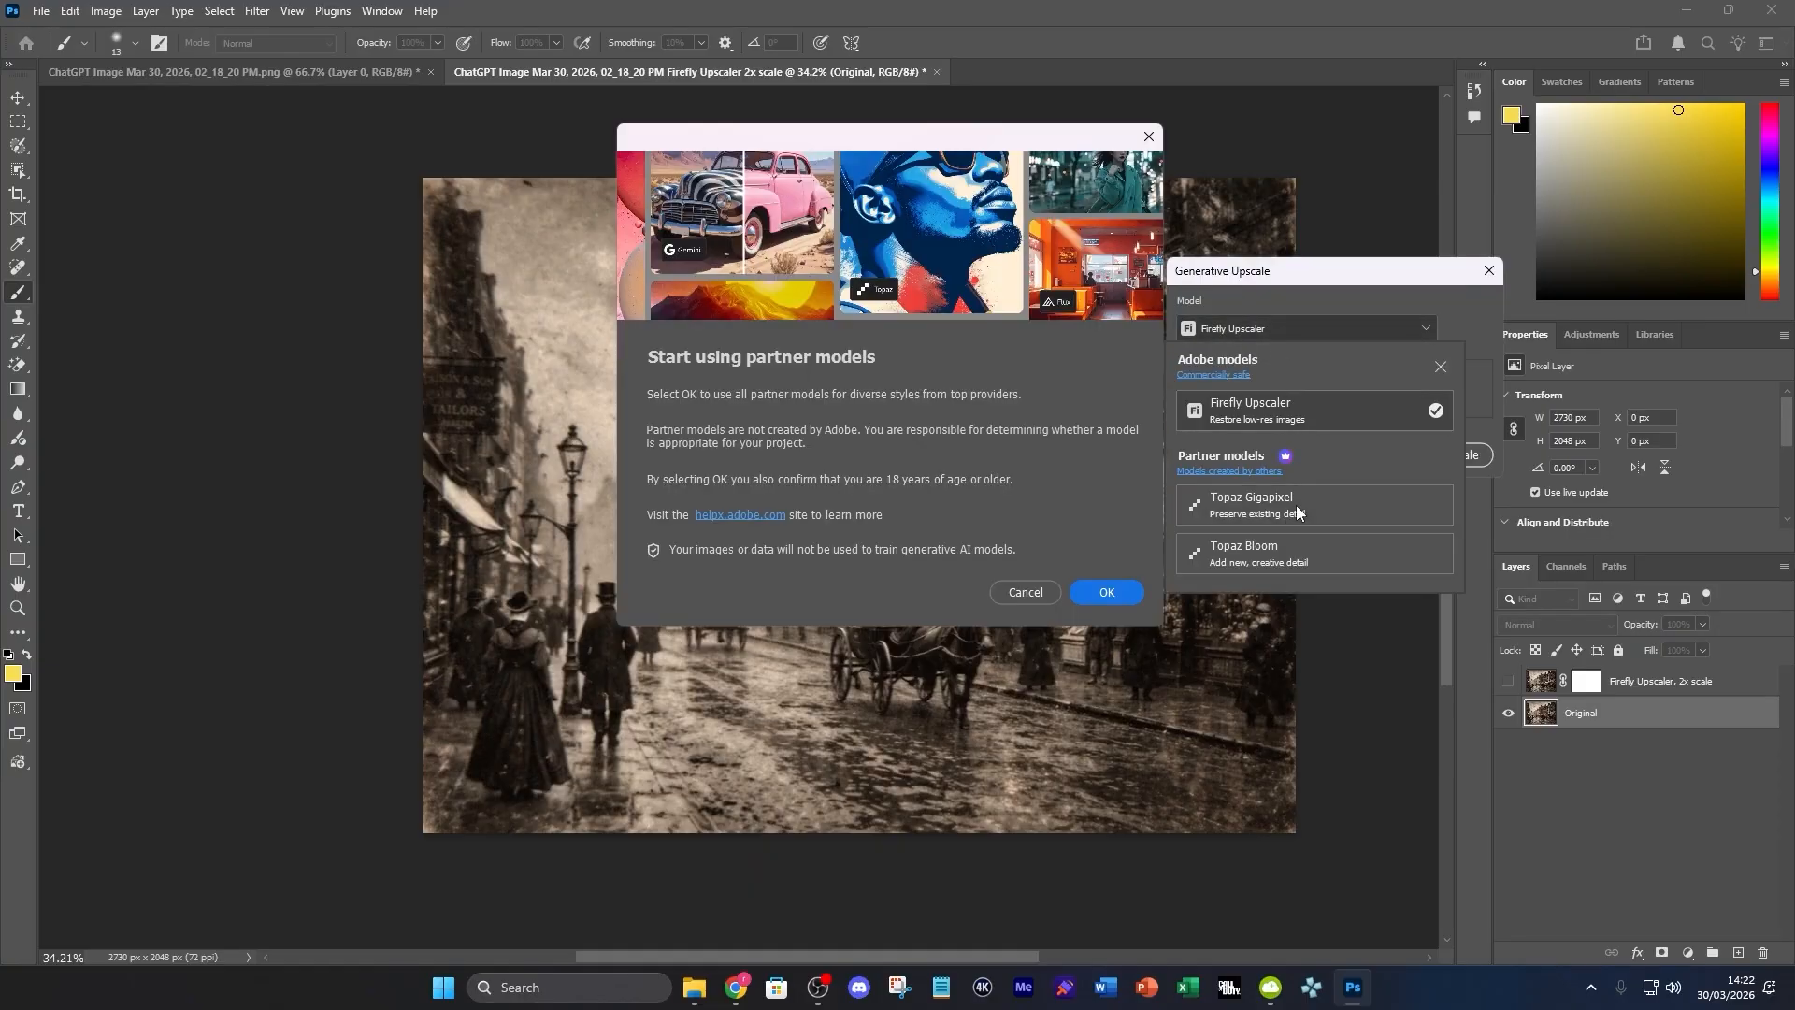
pyautogui.click(1108, 594)
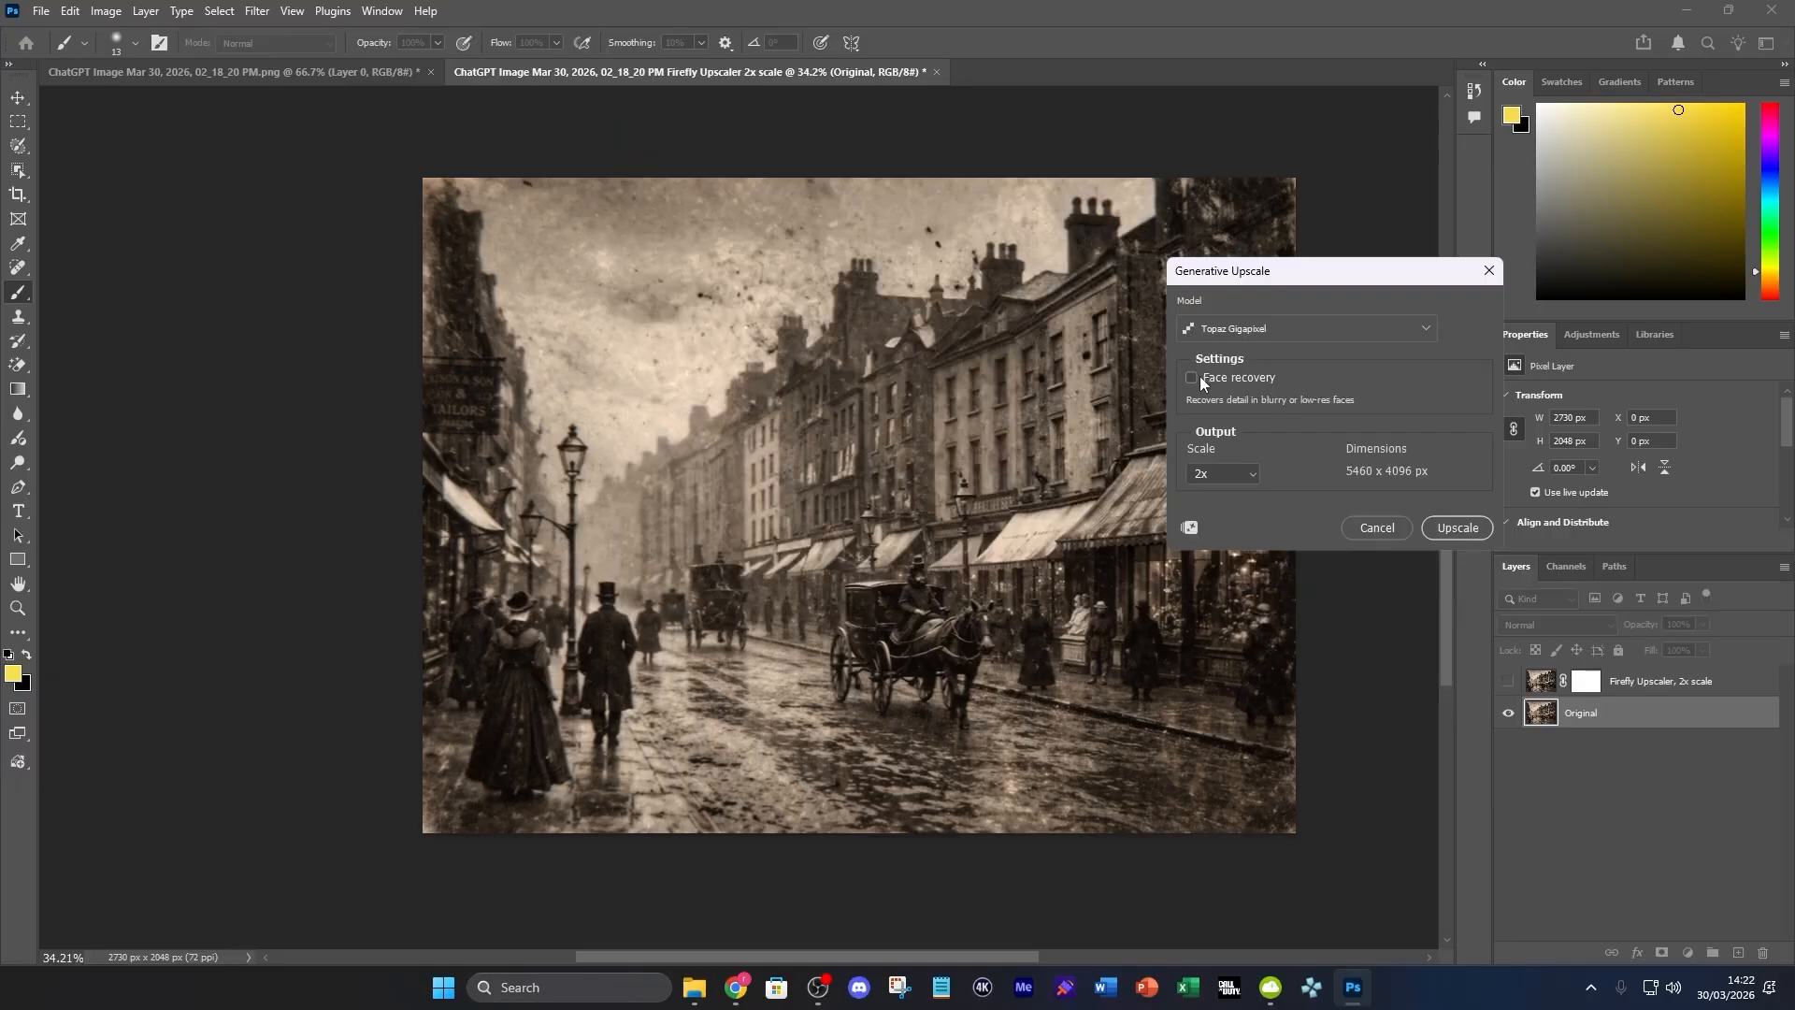
pyautogui.click(1461, 529)
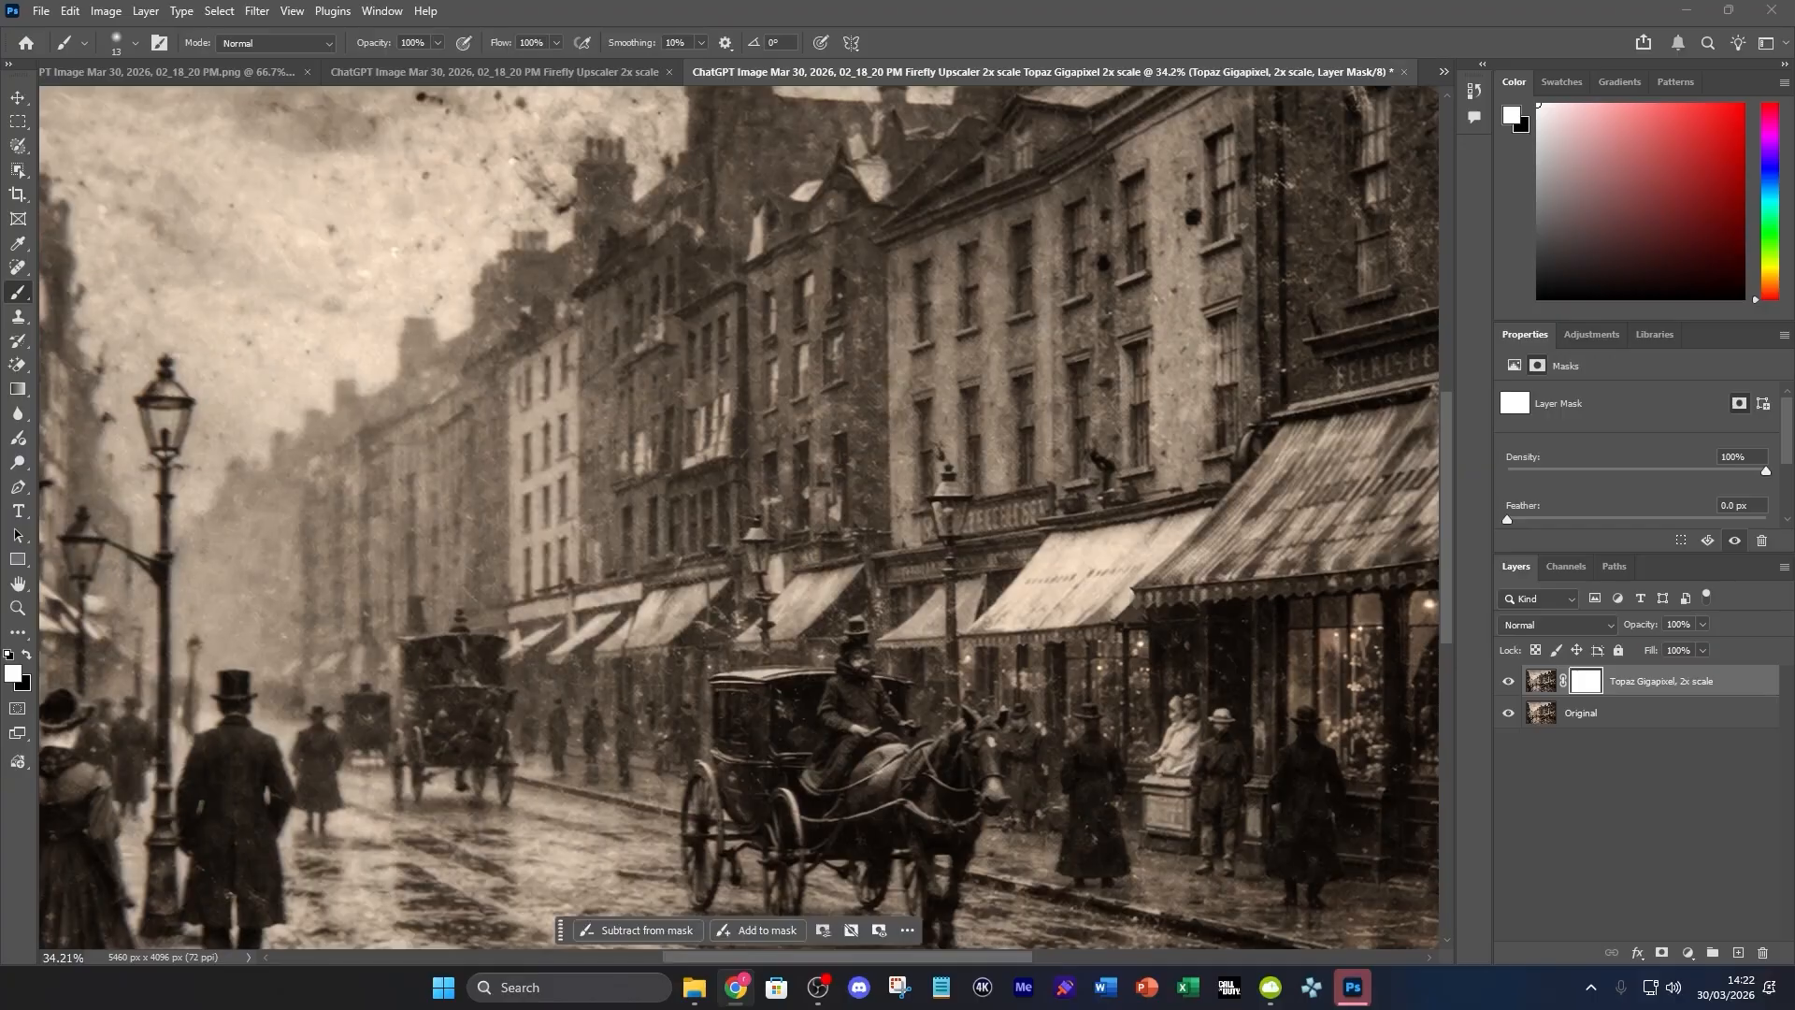
# Compare the Topaz Gigapixel result with the original by toggling the upscaled layer's visibility
pyautogui.scroll(-5, 950, 716)
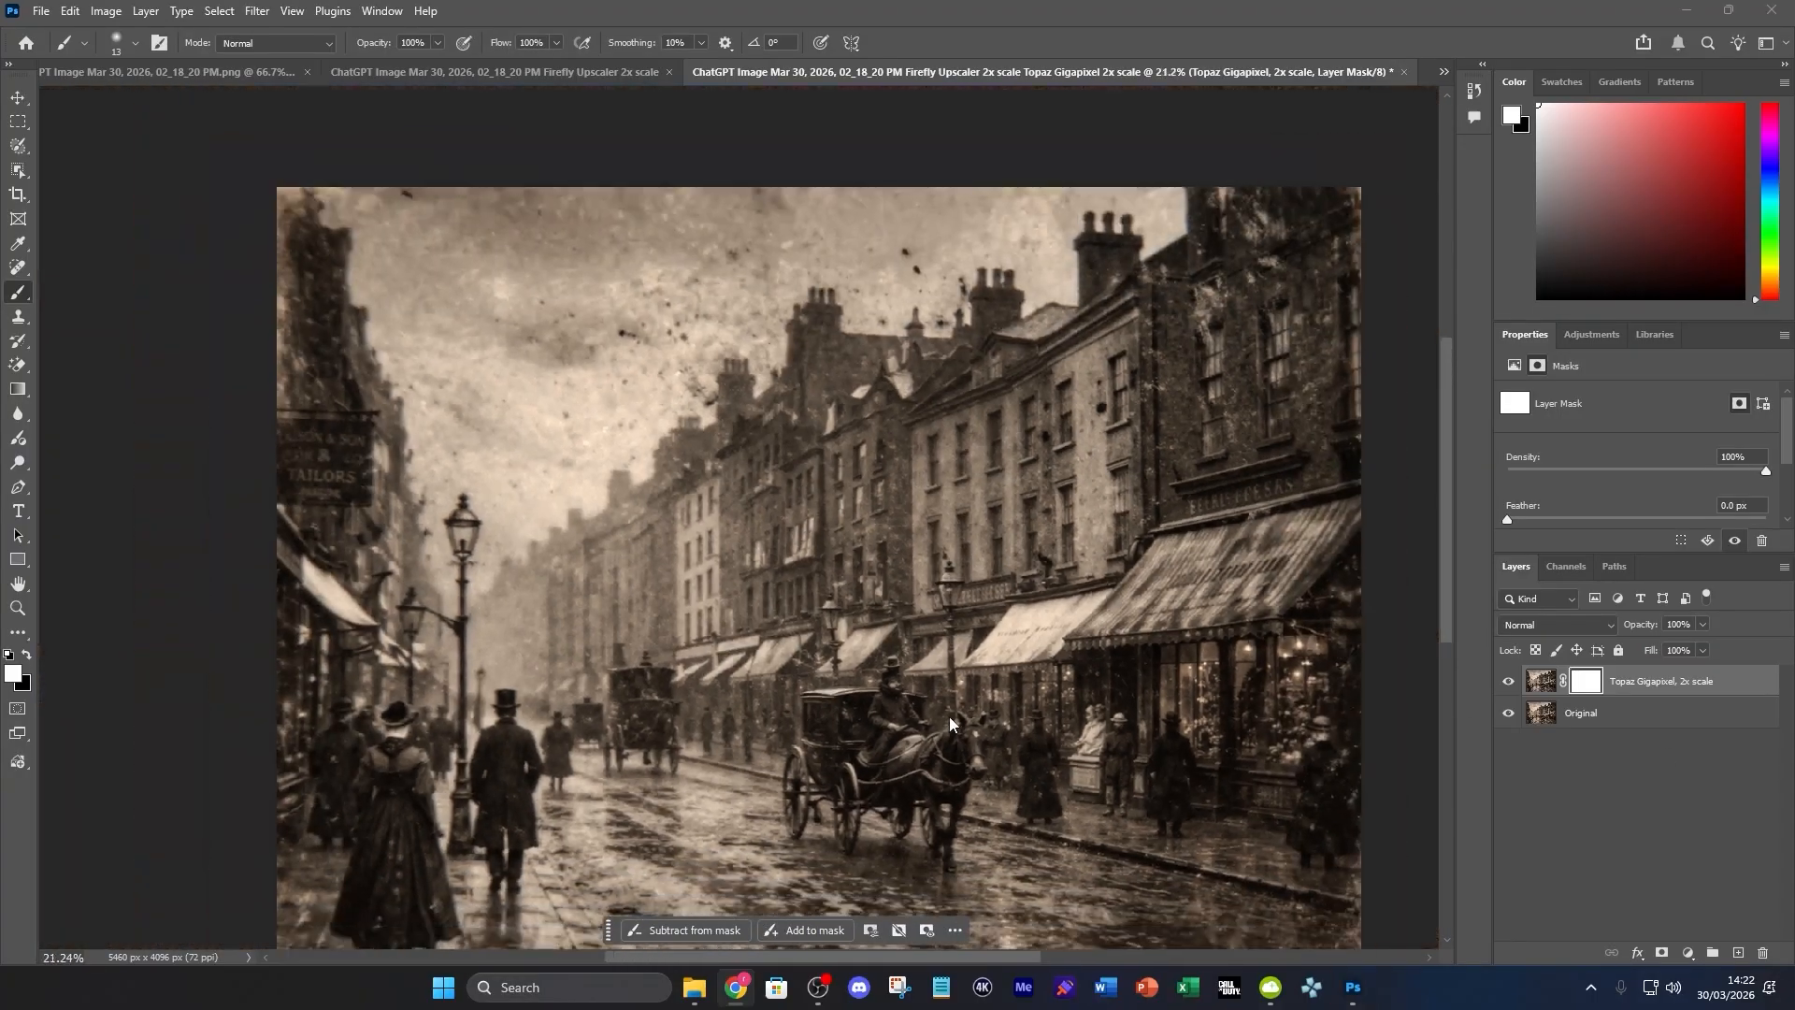
pyautogui.scroll(-1, 1047, 674)
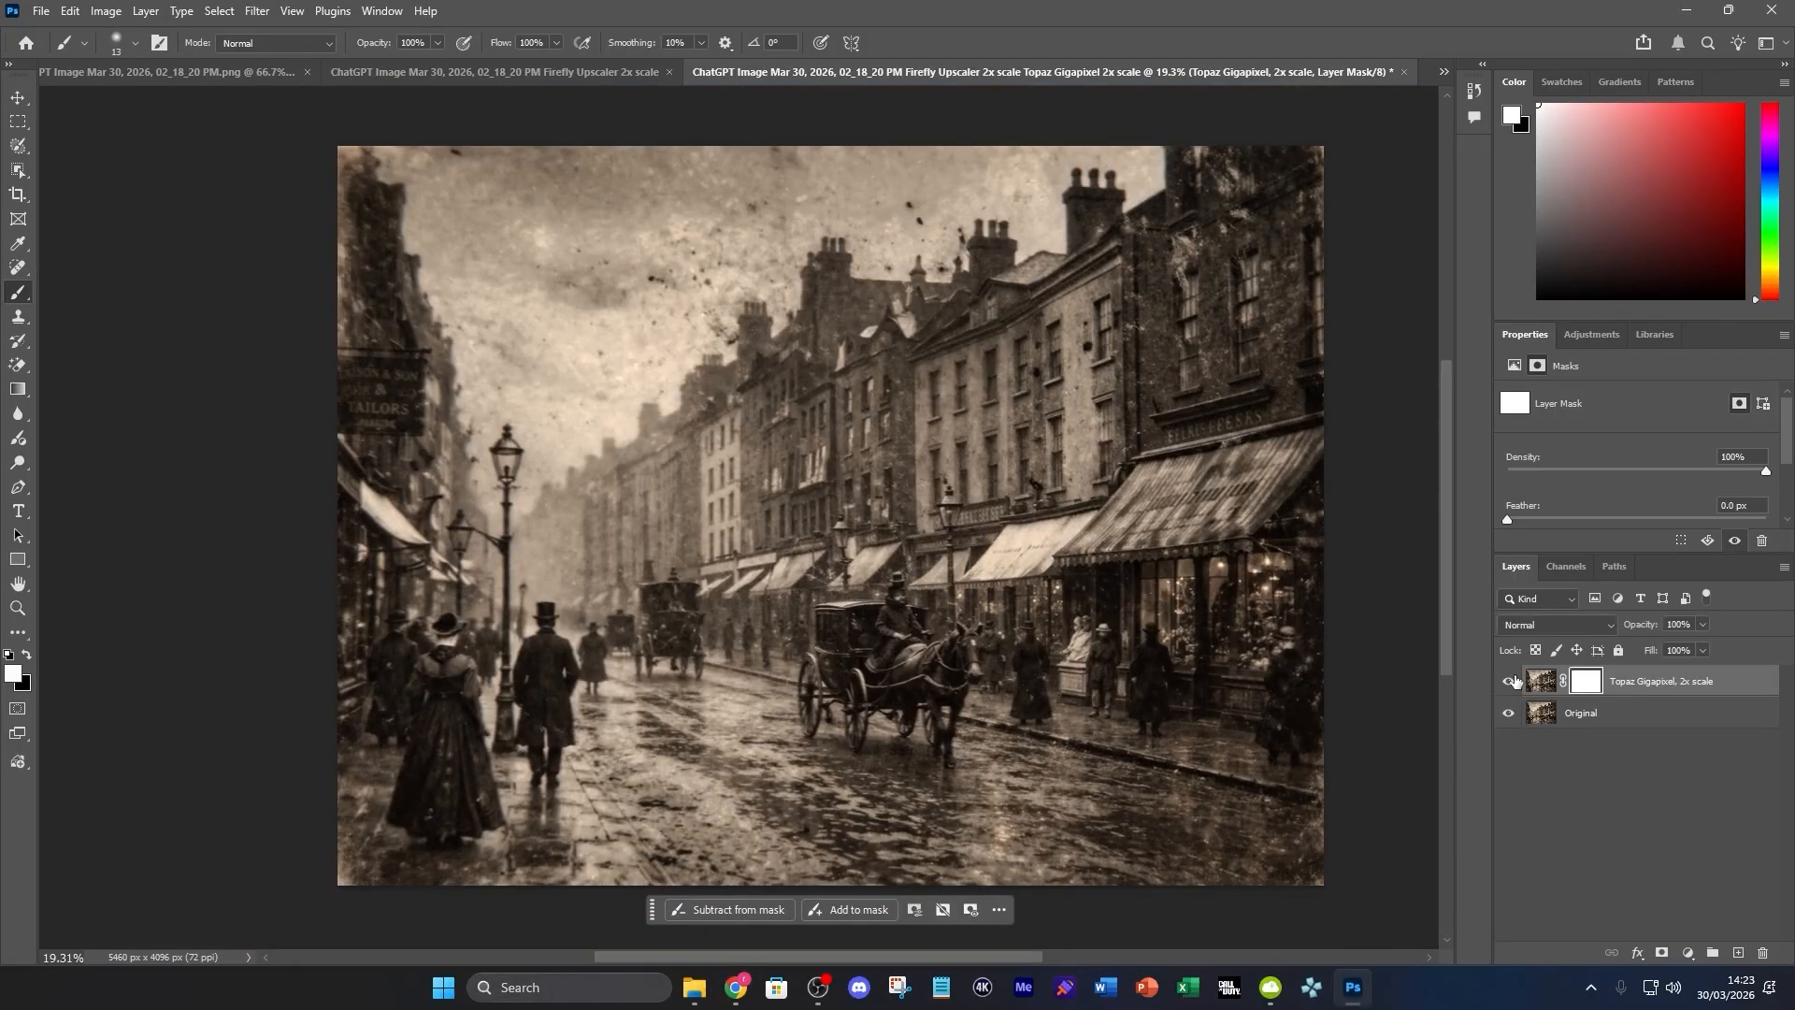
pyautogui.click(1509, 680)
pyautogui.click(1509, 680)
pyautogui.click(1509, 681)
# Close the Topaz Gigapixel document without saving and return to the original PNG document
pyautogui.click(1403, 72)
pyautogui.click(913, 368)
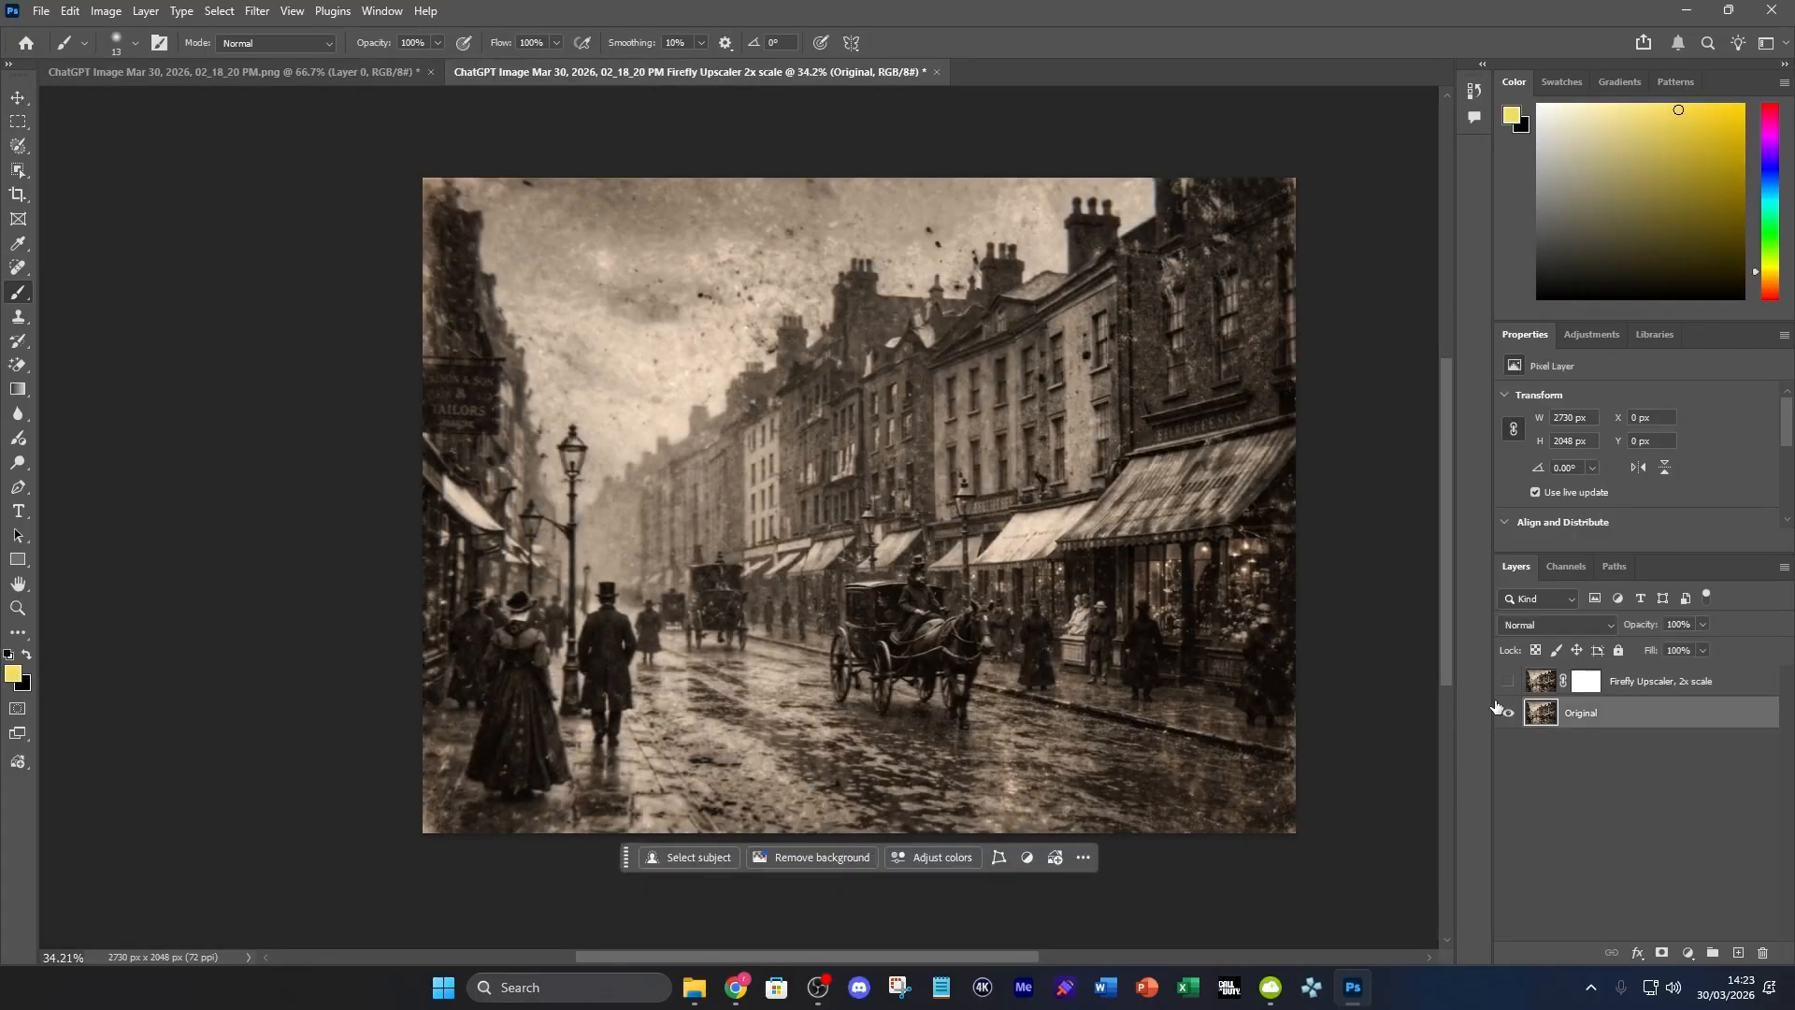
pyautogui.click(177, 71)
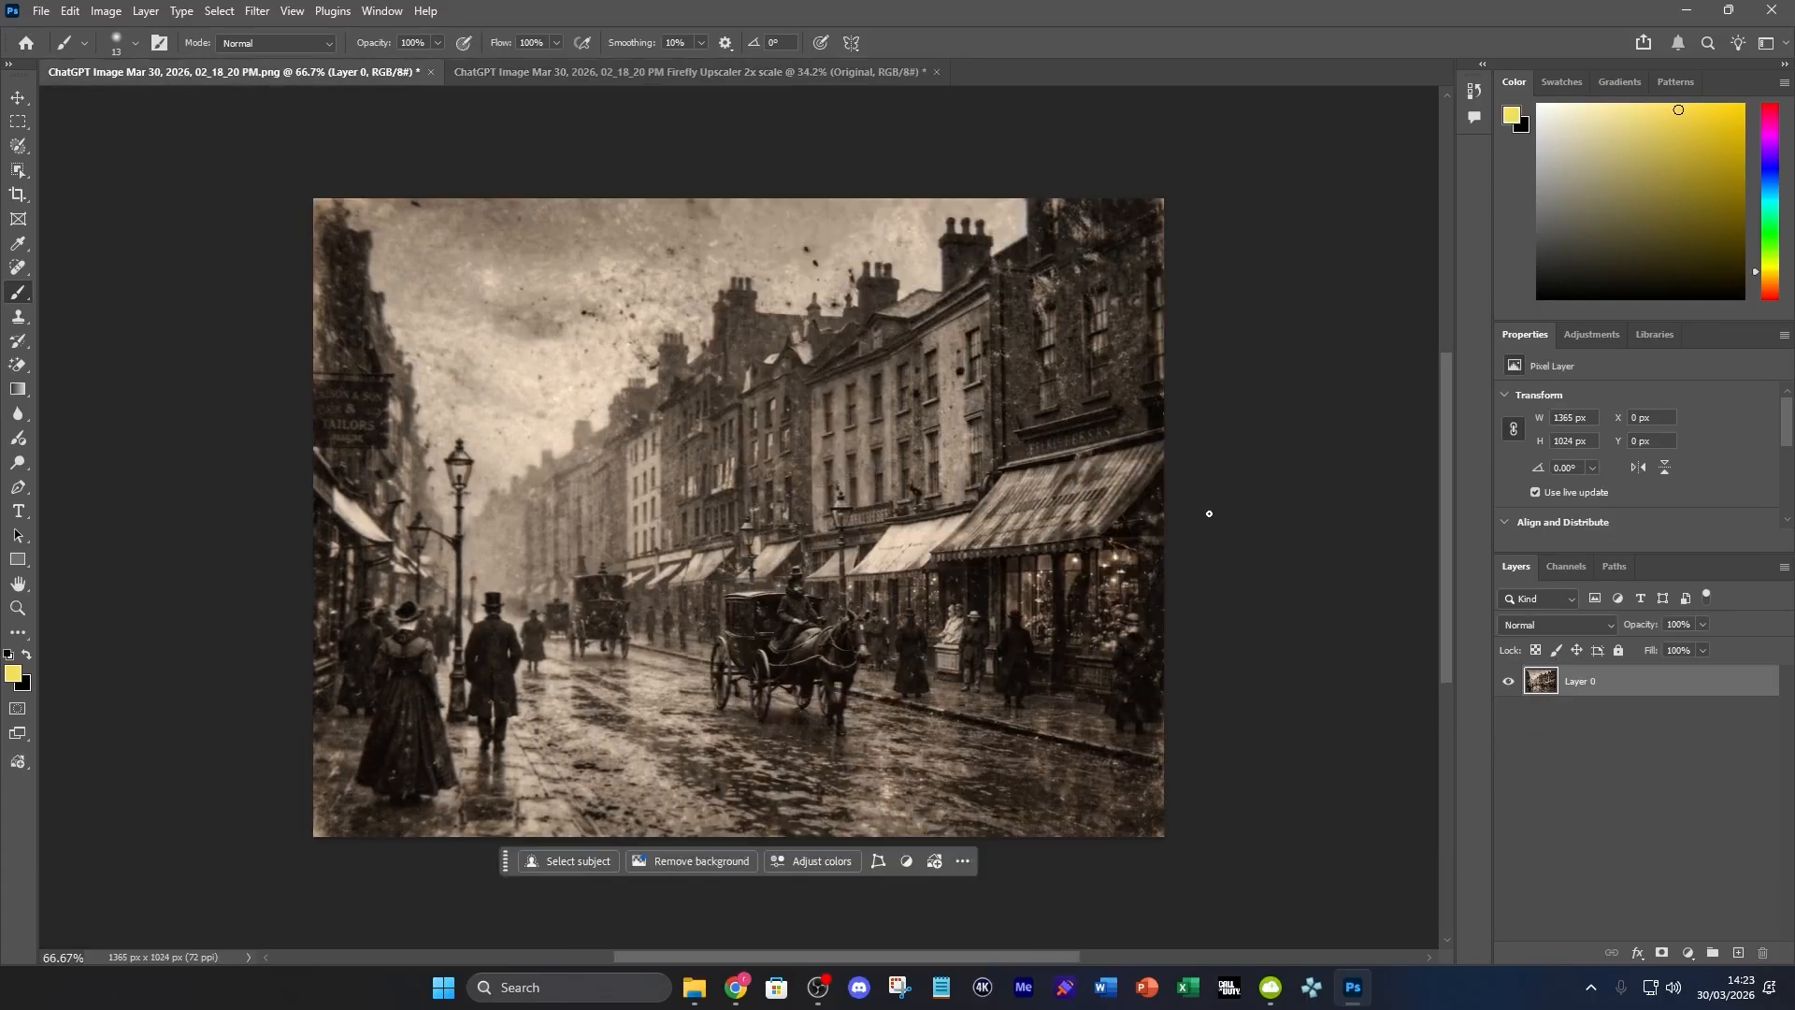
# Run Generative Upscale on the original photo with the Topaz Bloom model, Creativity at maximum and 2x scale
pyautogui.click(145, 12)
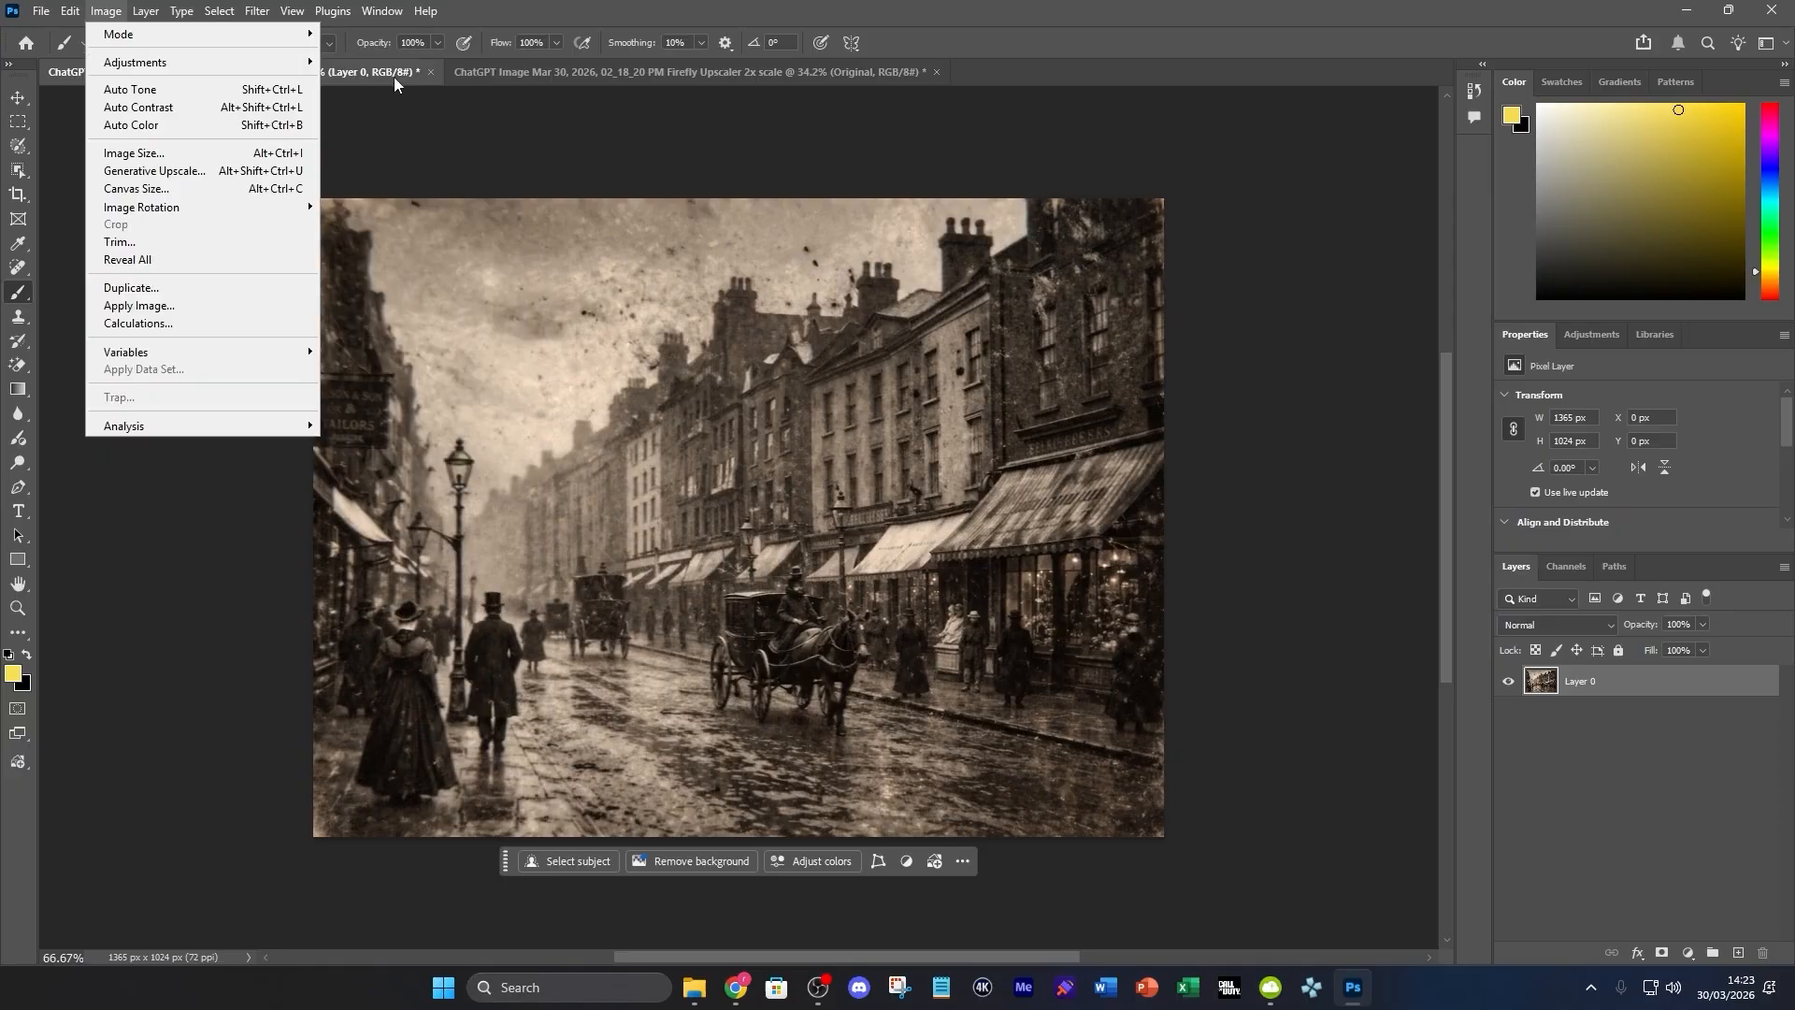
pyautogui.click(150, 171)
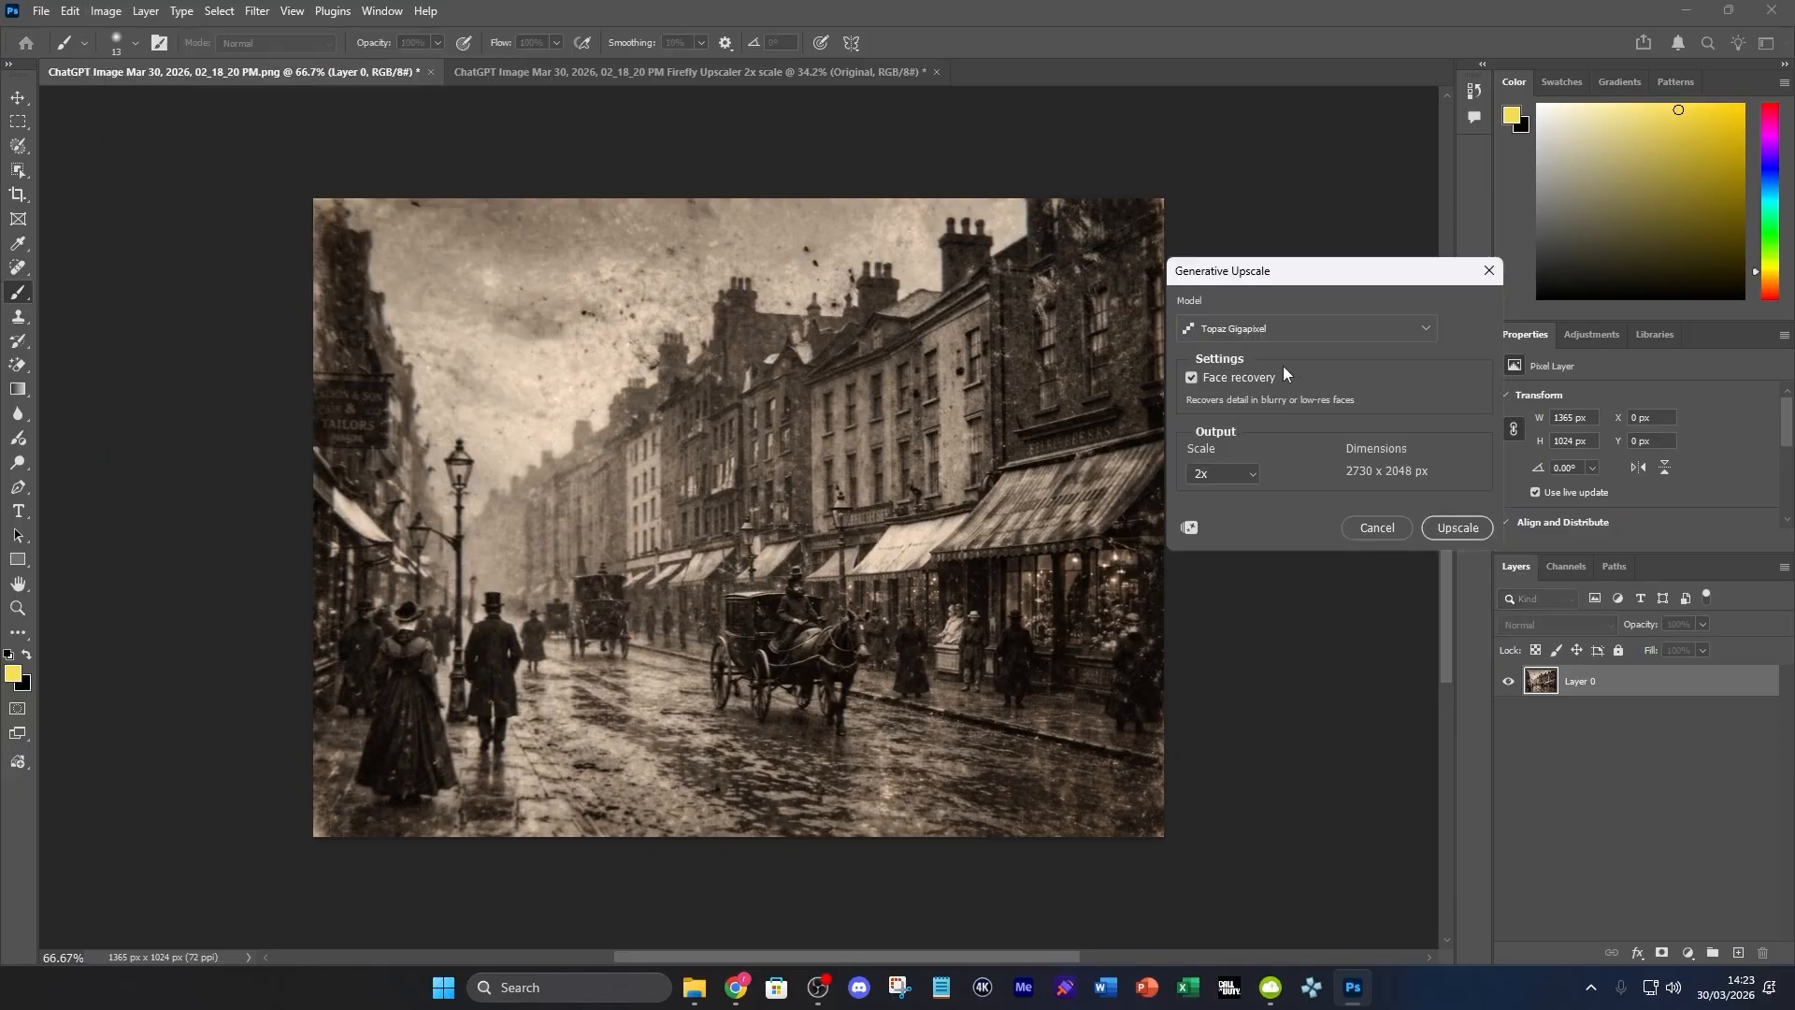
pyautogui.click(1288, 336)
pyautogui.click(1259, 553)
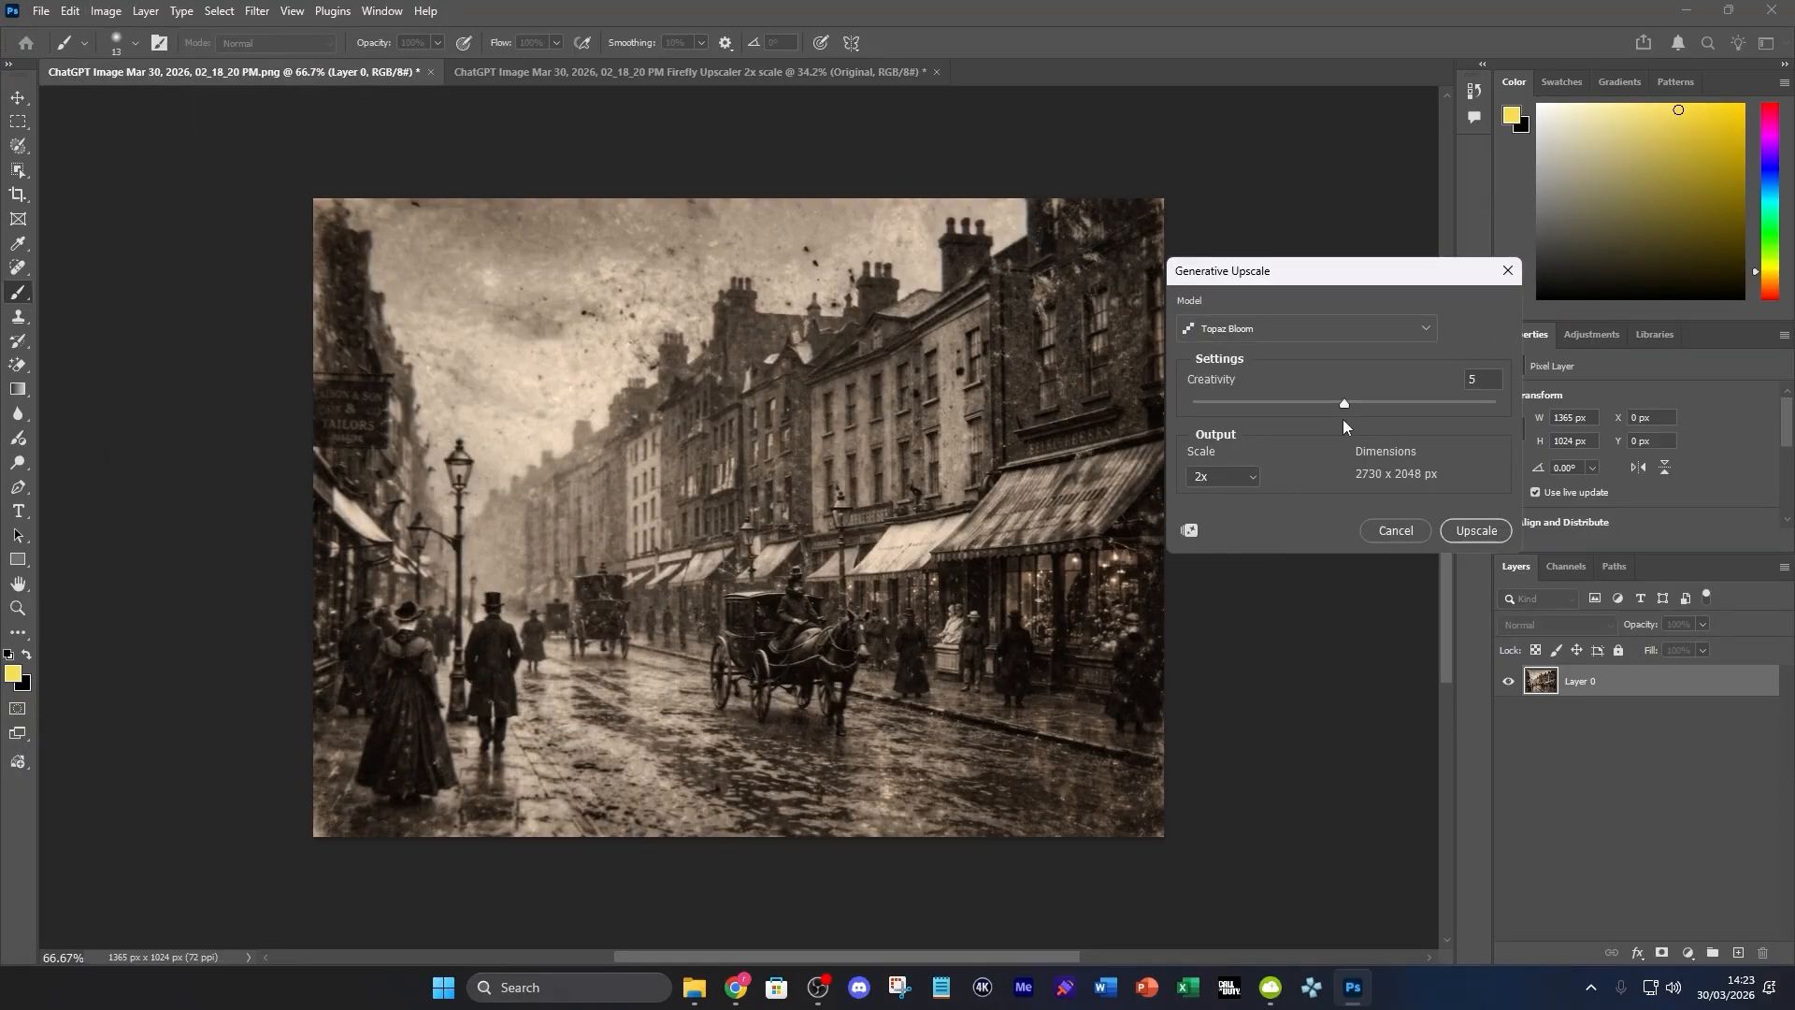
pyautogui.moveTo(1345, 402); pyautogui.dragTo(1597, 411)
pyautogui.click(1475, 531)
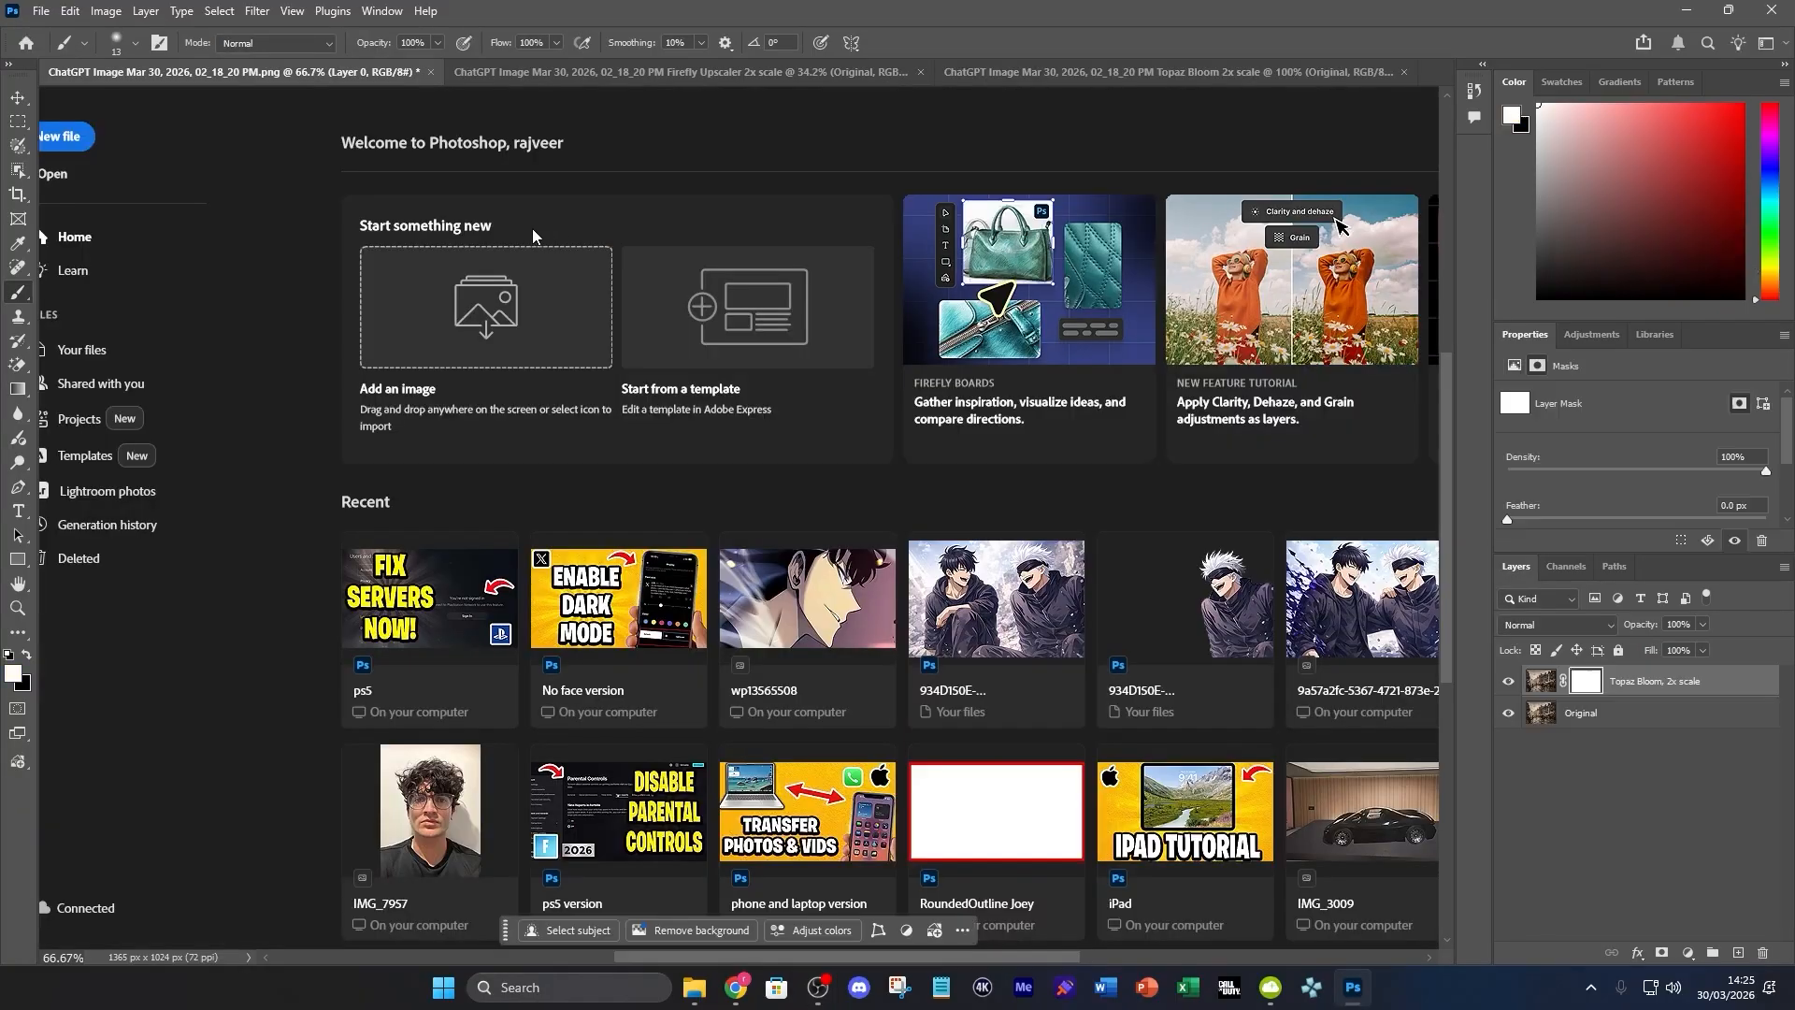
# Compare the Topaz Bloom result with the original by toggling its layer, and inspect the carriage and street details up close
pyautogui.scroll(-5, 752, 688)
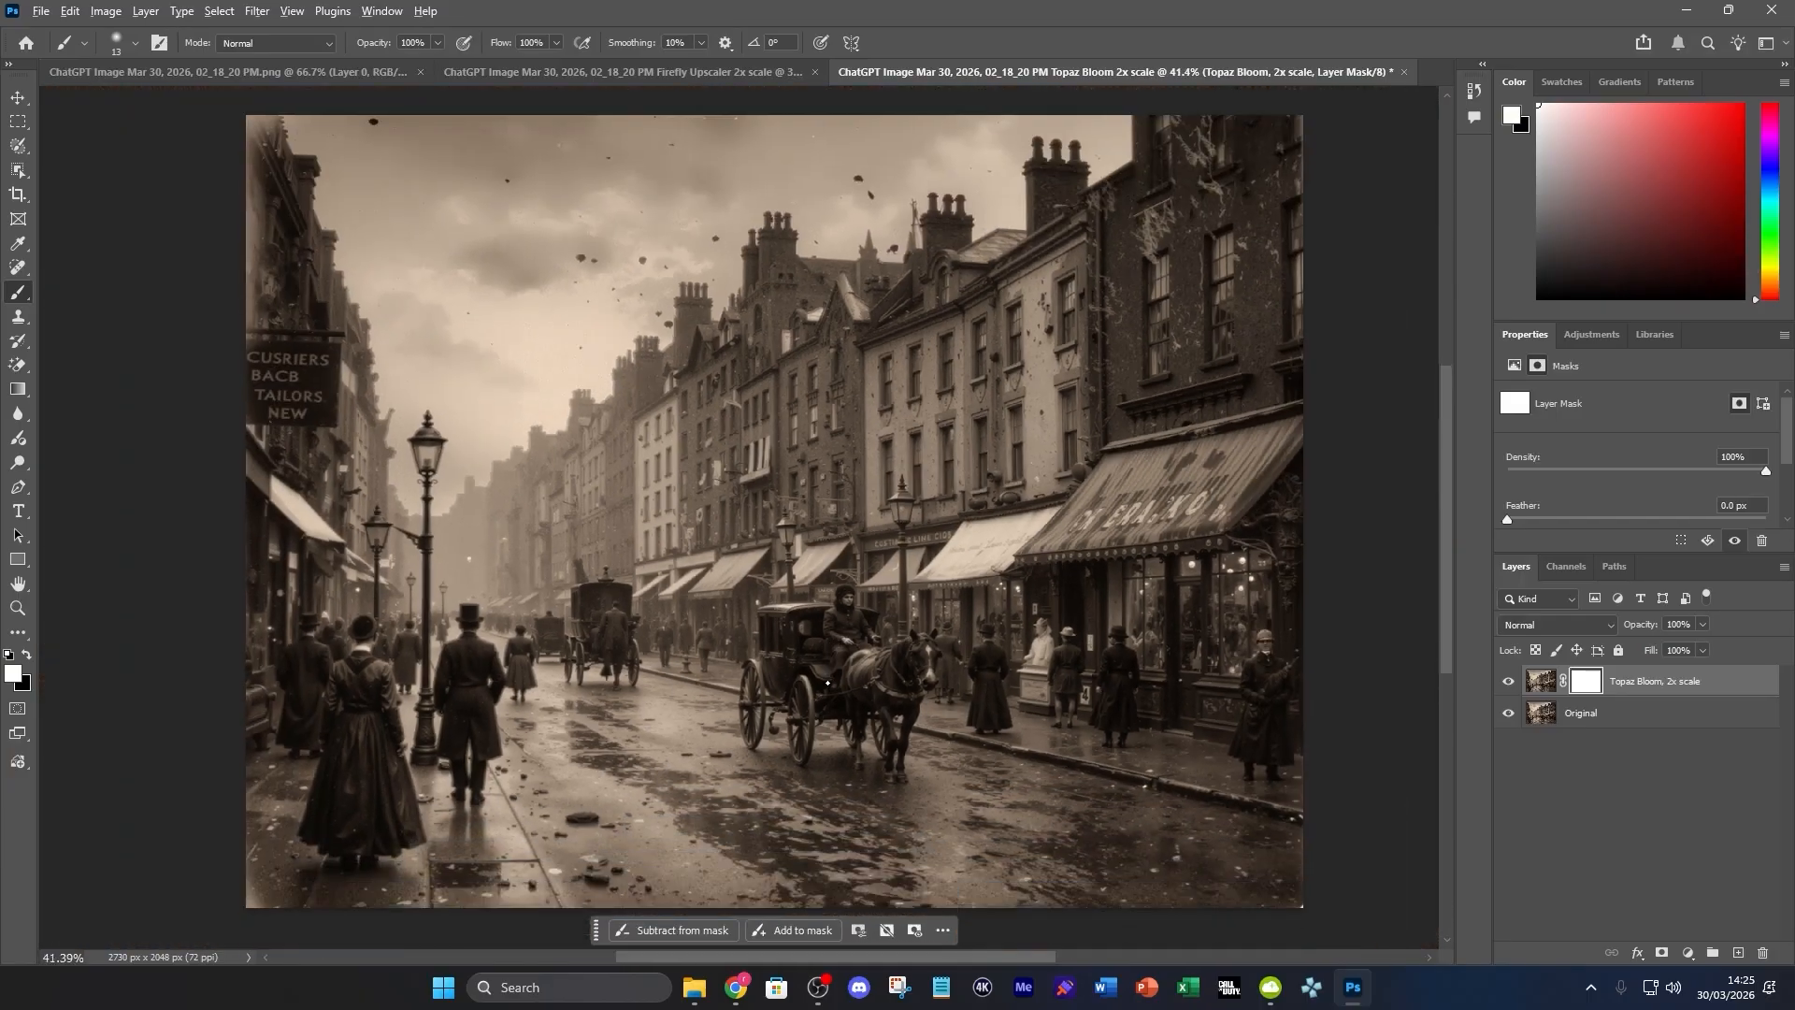
pyautogui.scroll(-1, 829, 693)
pyautogui.scroll(1, 827, 684)
pyautogui.click(1507, 682)
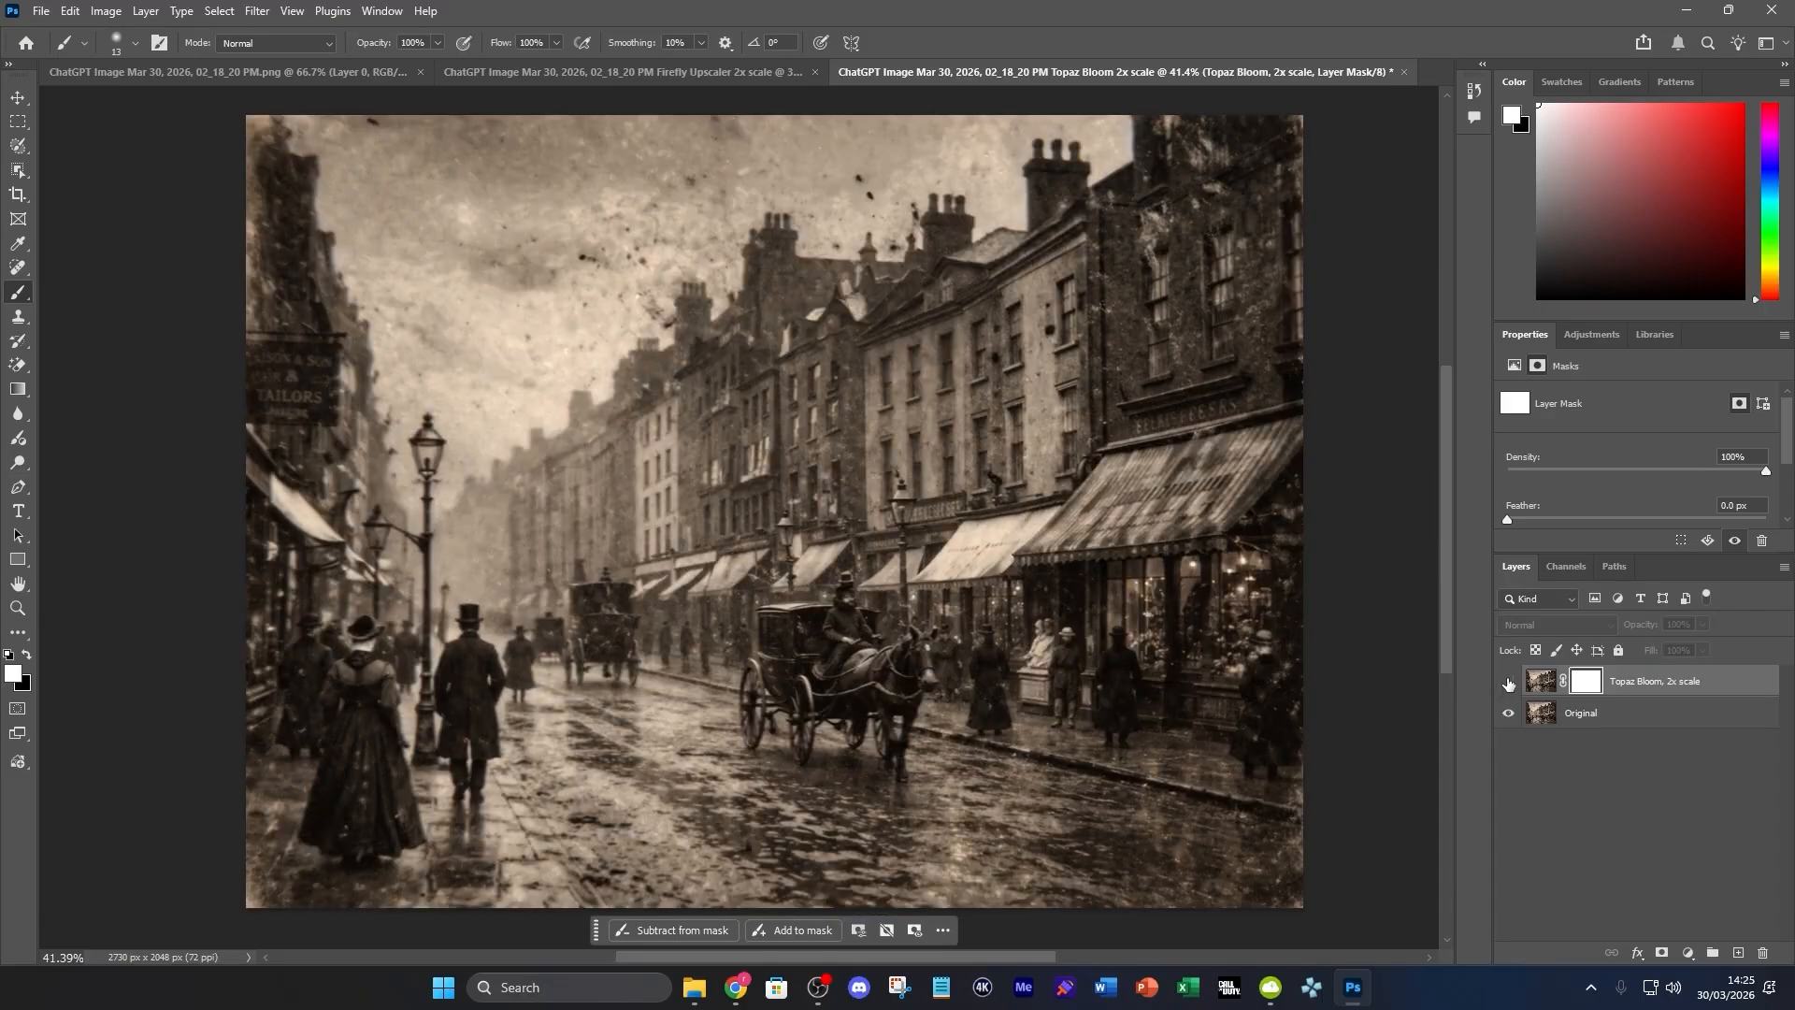
pyautogui.click(1508, 683)
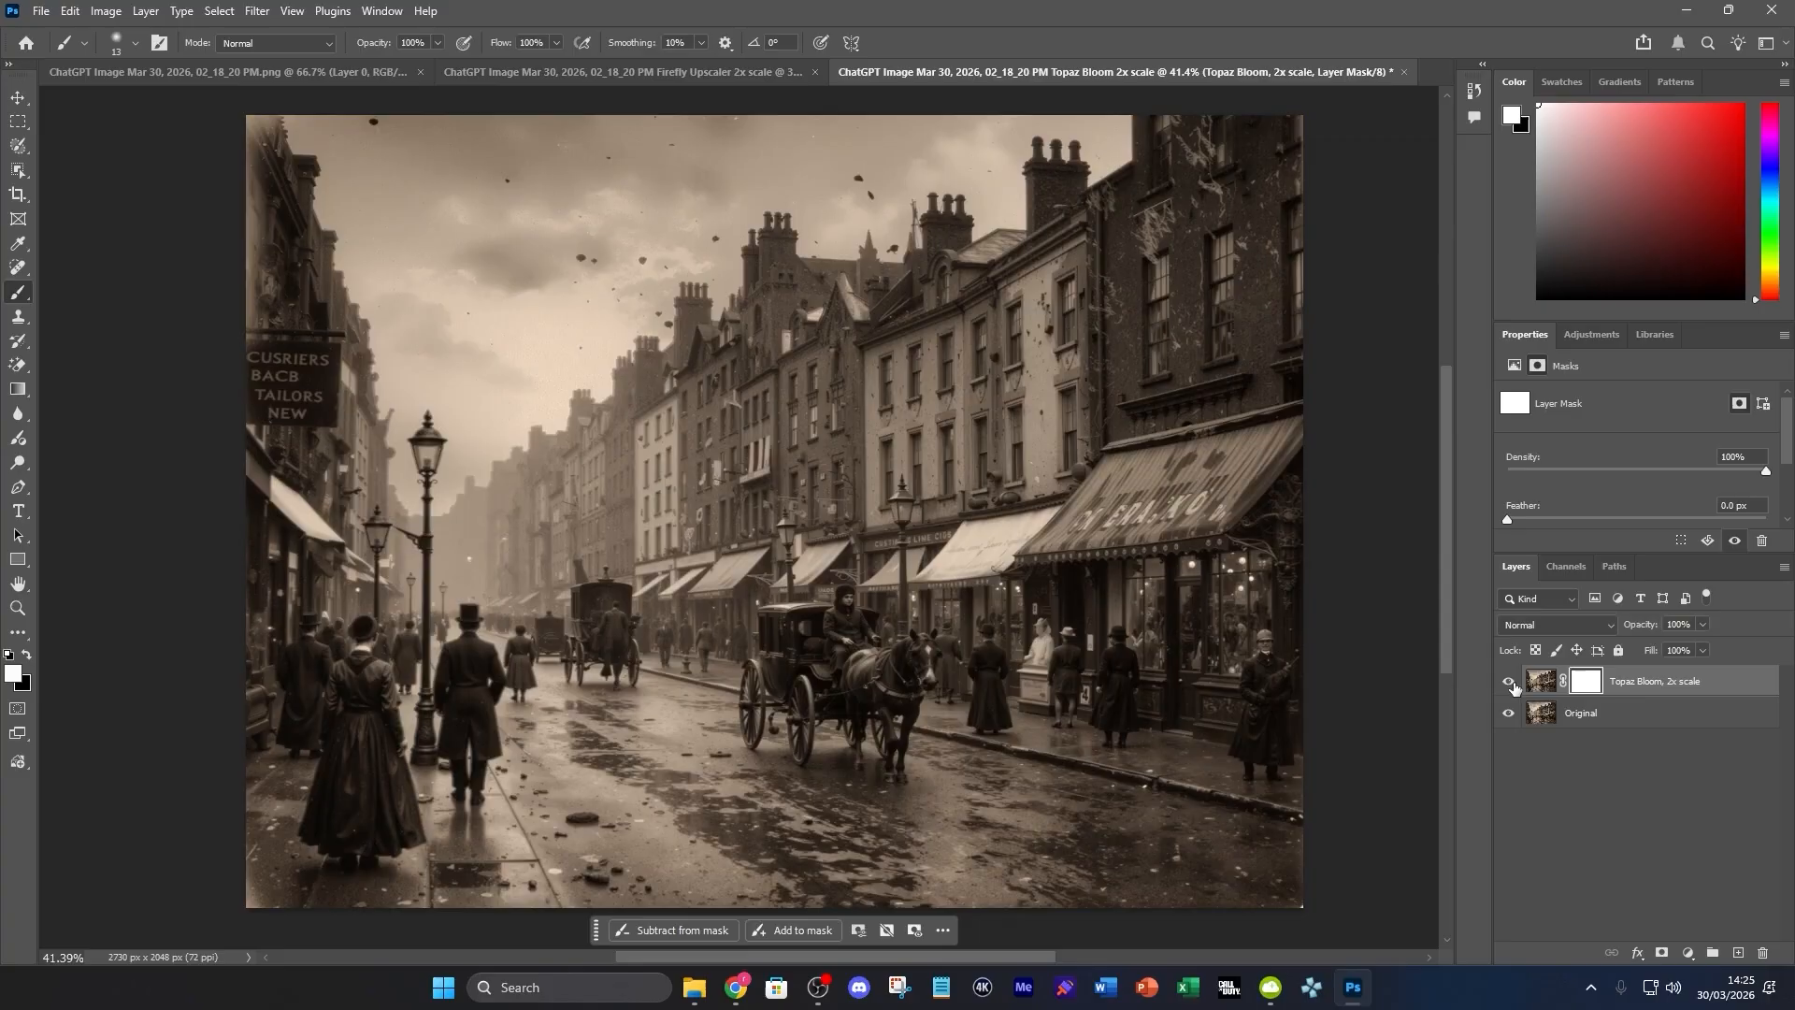
pyautogui.click(1509, 683)
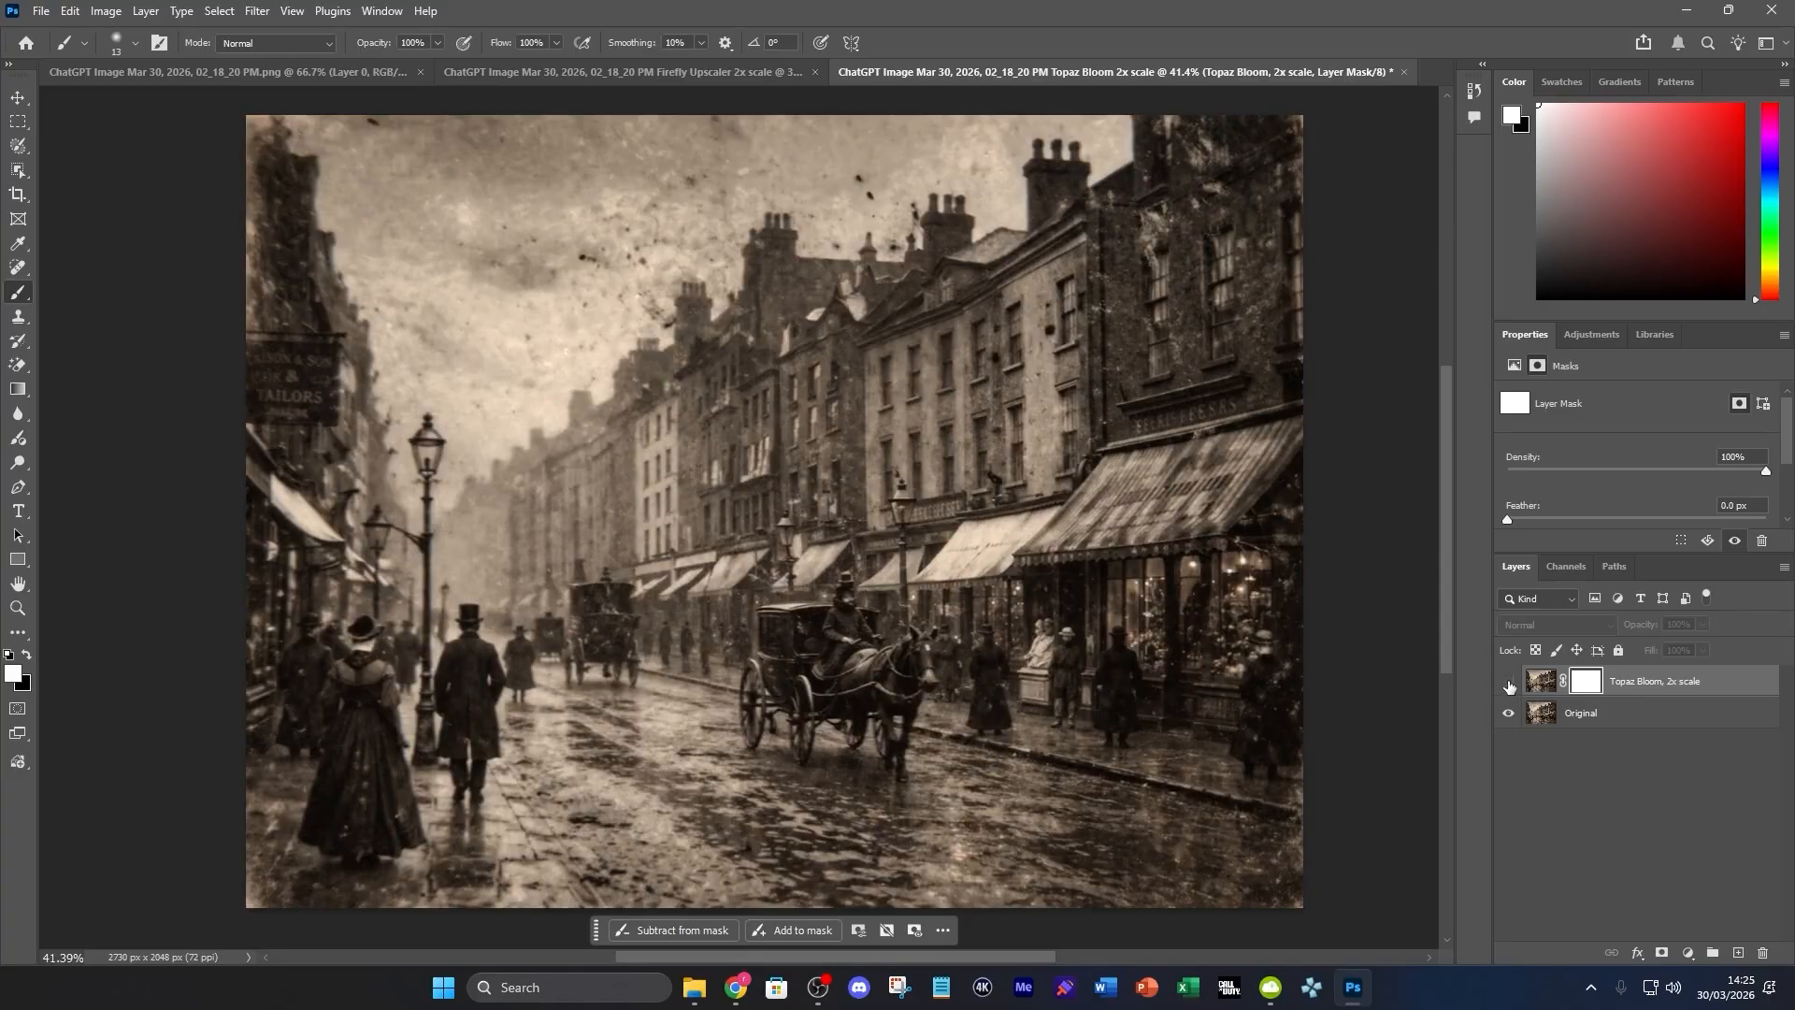
pyautogui.click(1508, 684)
pyautogui.scroll(6, 868, 698)
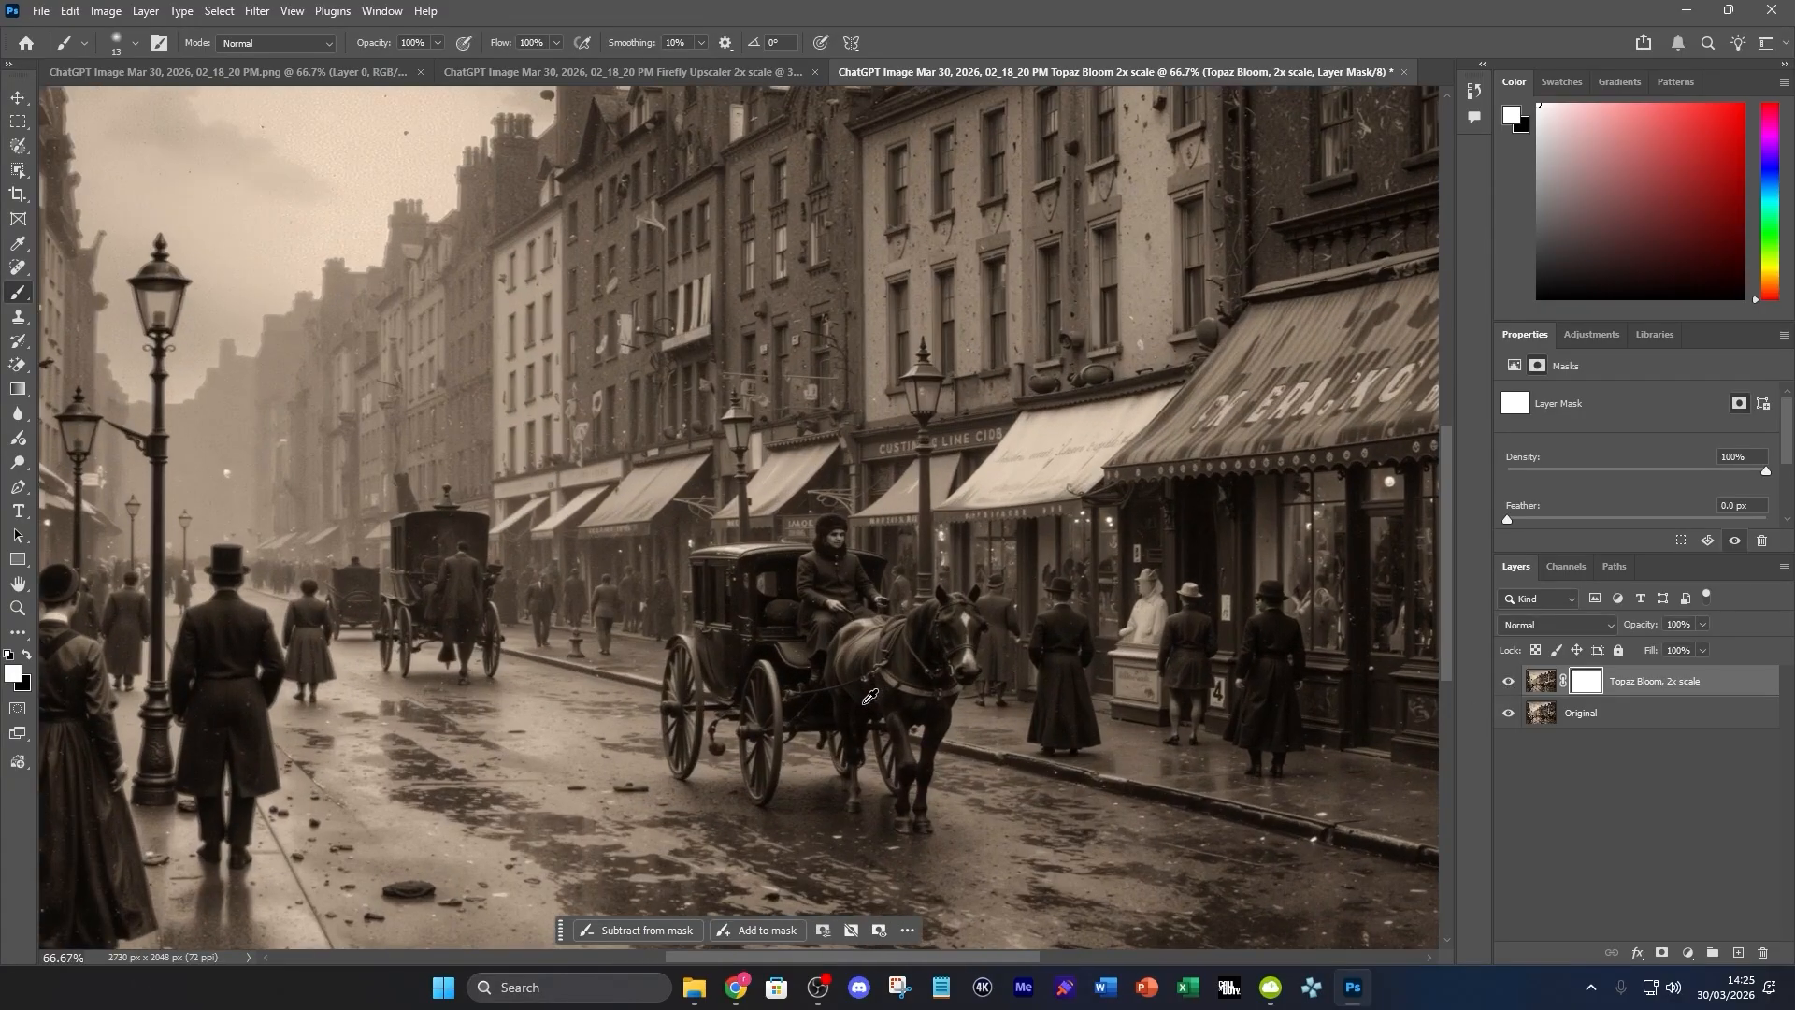
pyautogui.scroll(-6, 851, 674)
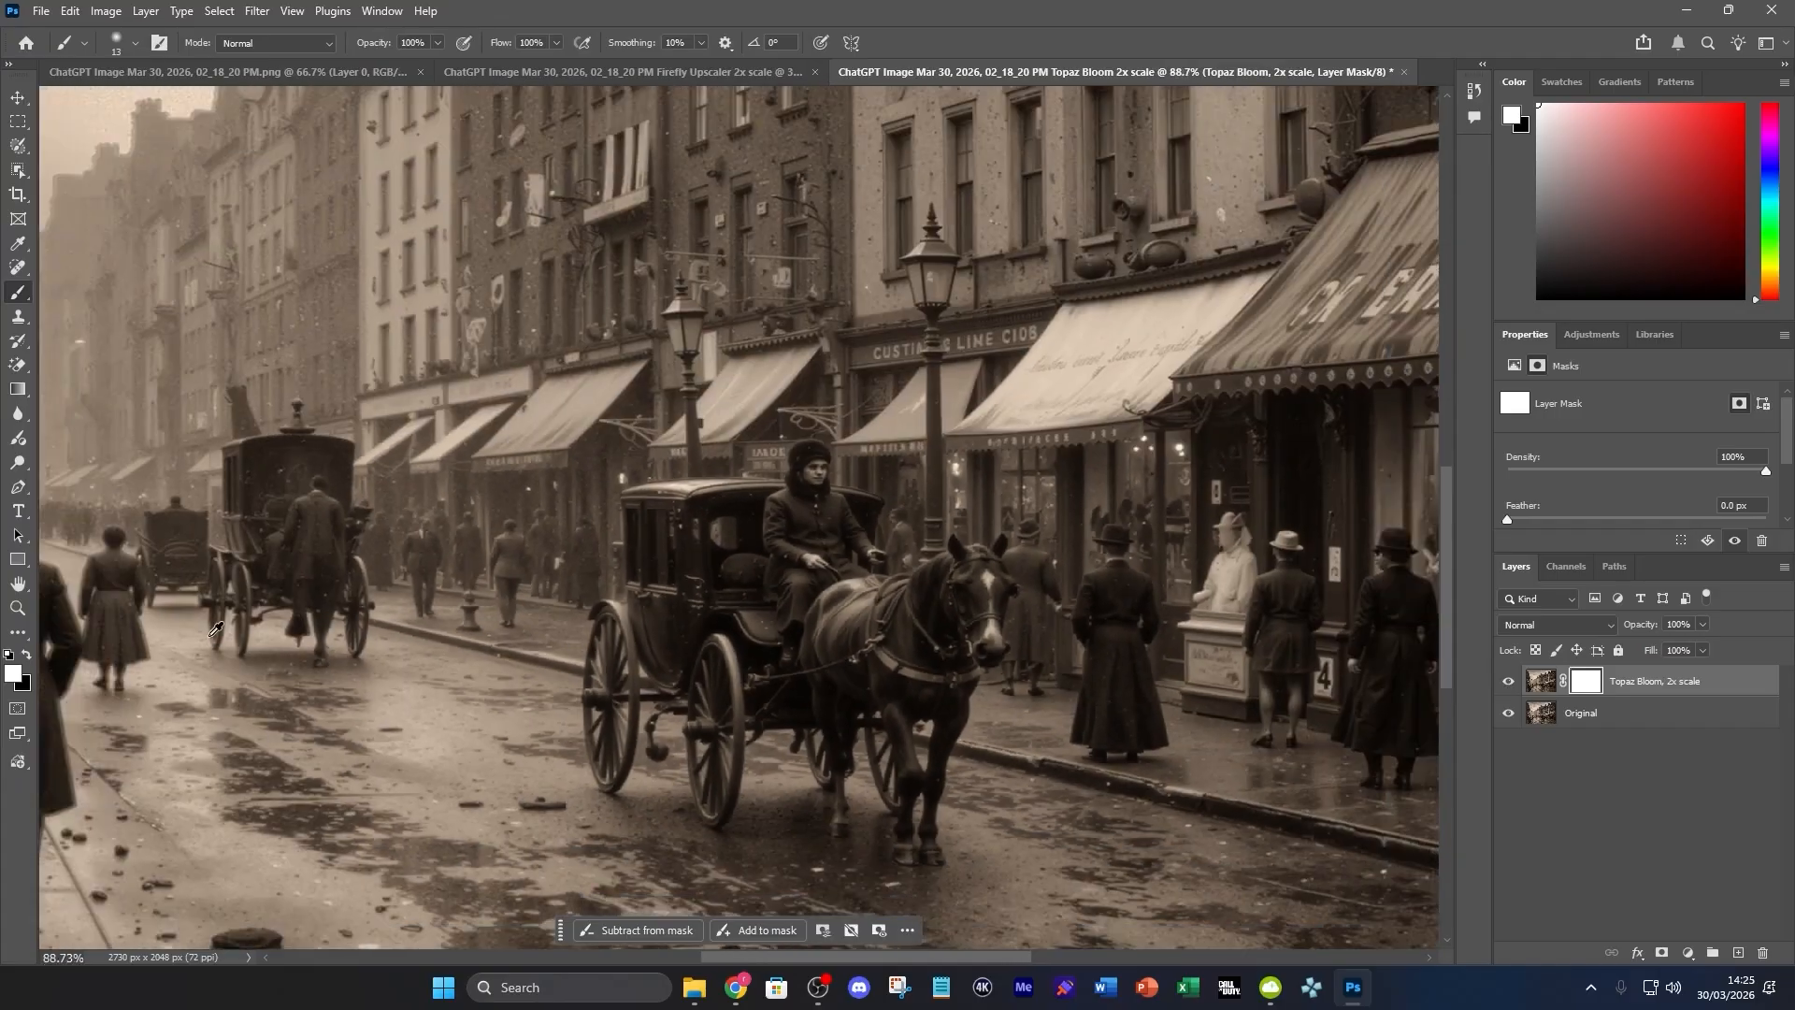